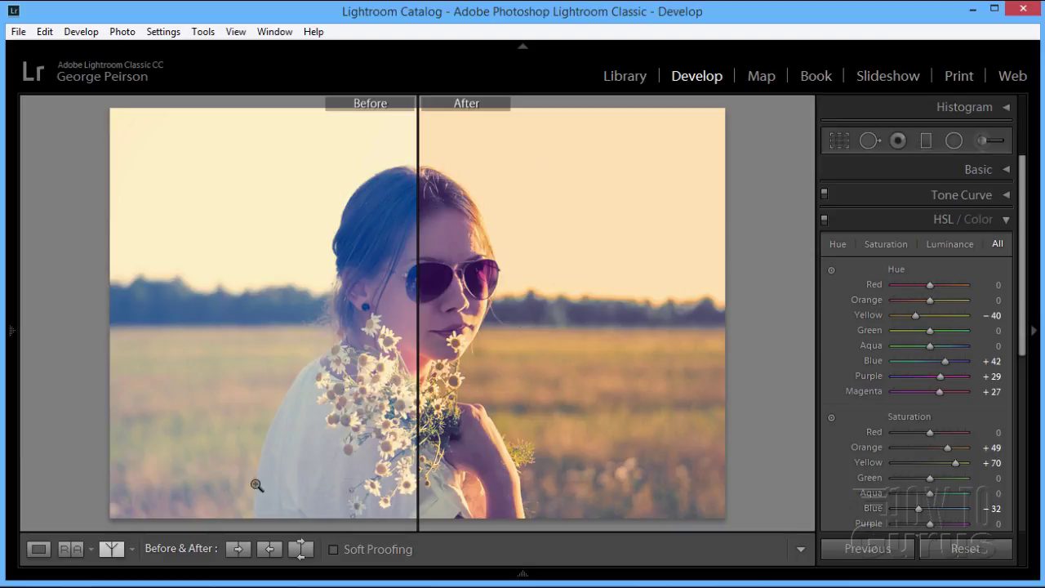
Step: Switch the Develop view to the Before/After Left/Right comparison of the field portrait
left_click(133, 552)
left_click(180, 493)
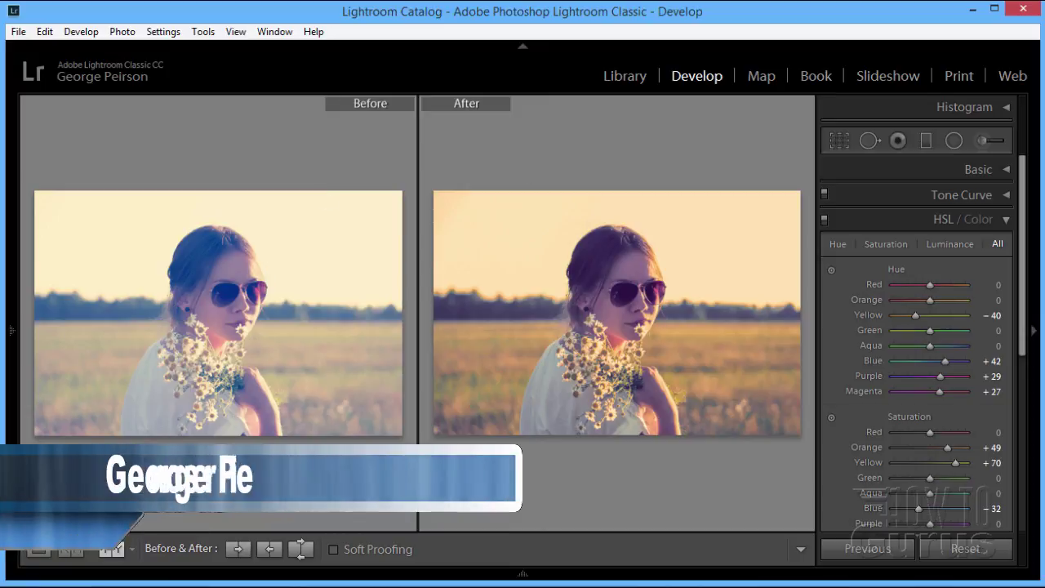
Step: Return to the single Loupe view and reset all HSL adjustments to zero
left_click(41, 551)
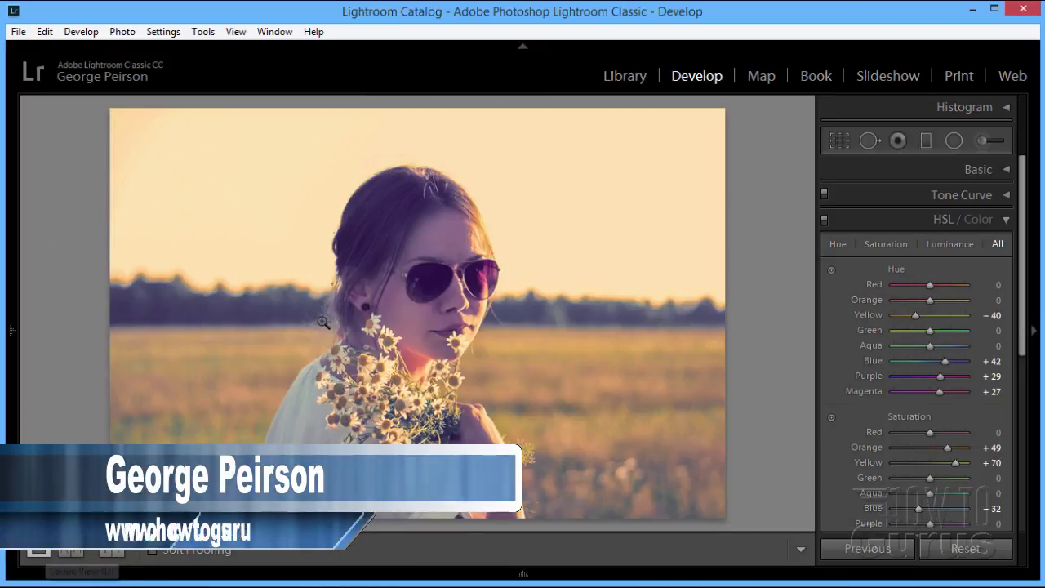
left_click(964, 549)
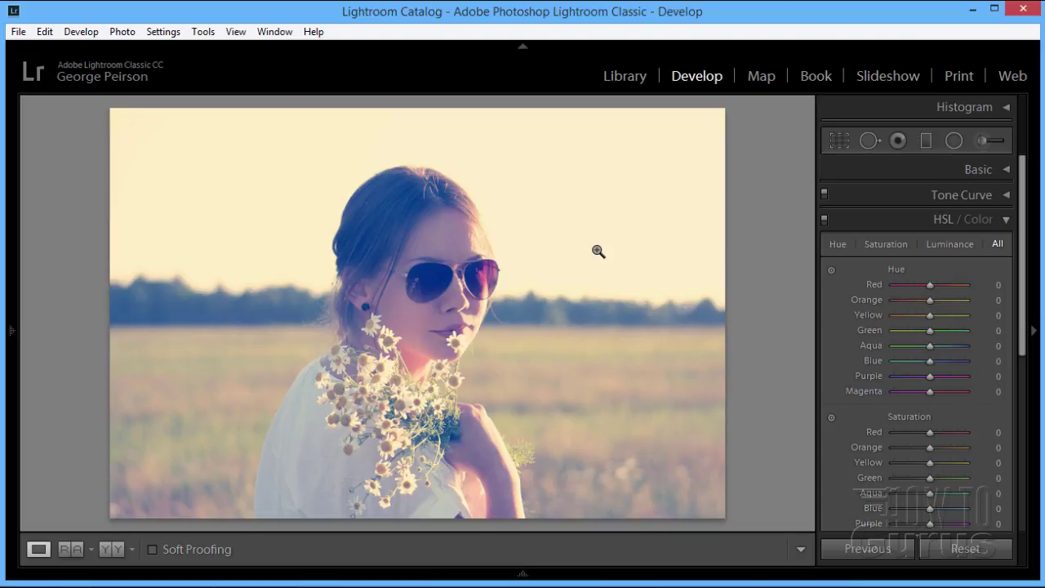
left_click(1005, 222)
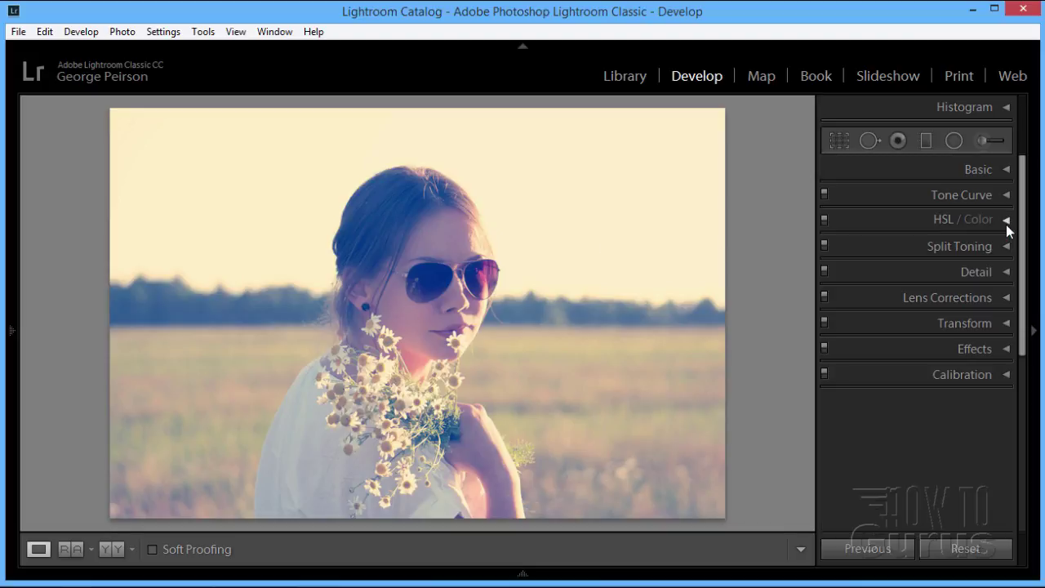
left_click(1006, 169)
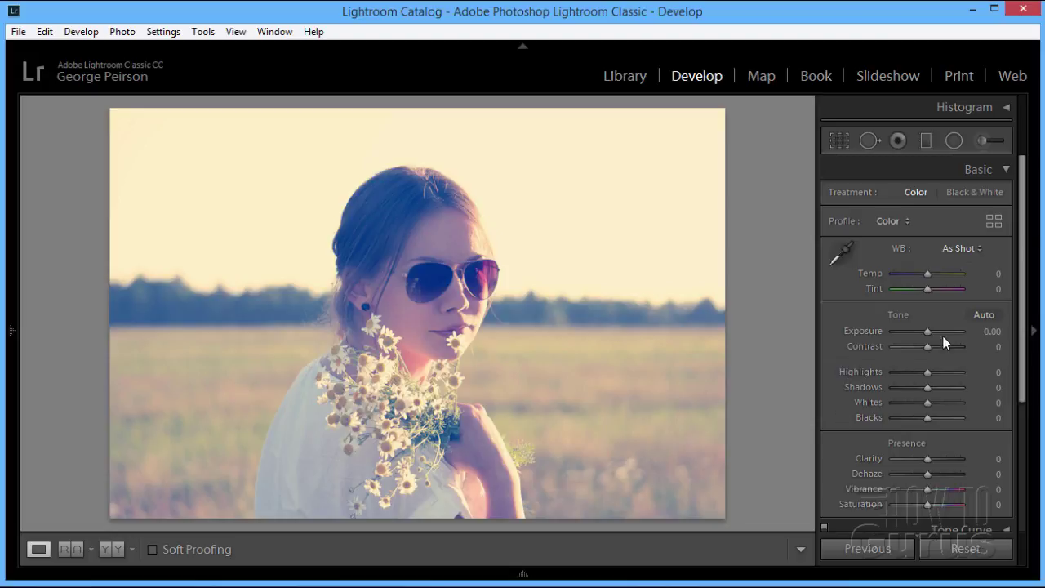
left_click(1007, 171)
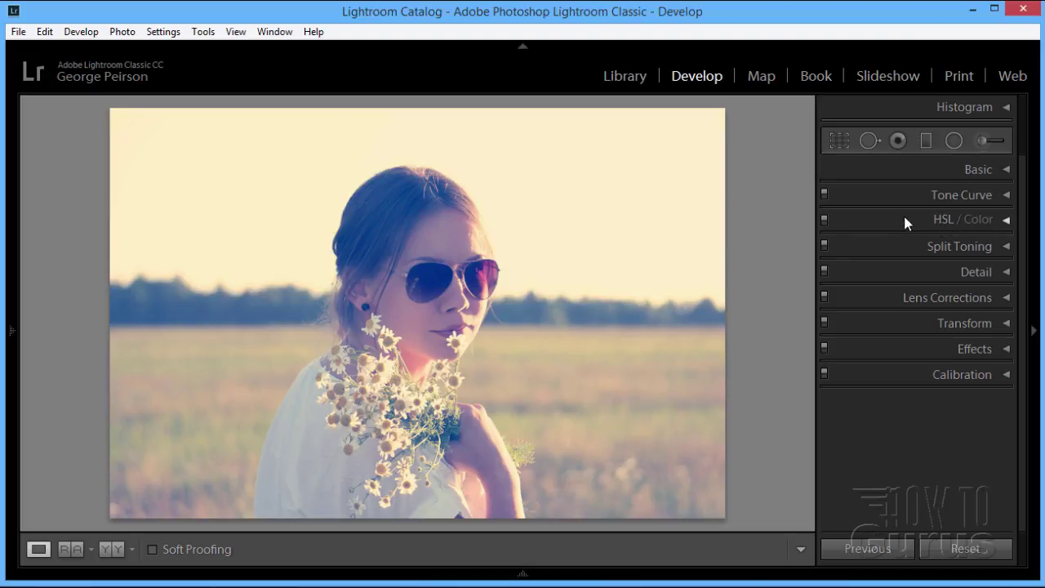
left_click(1006, 219)
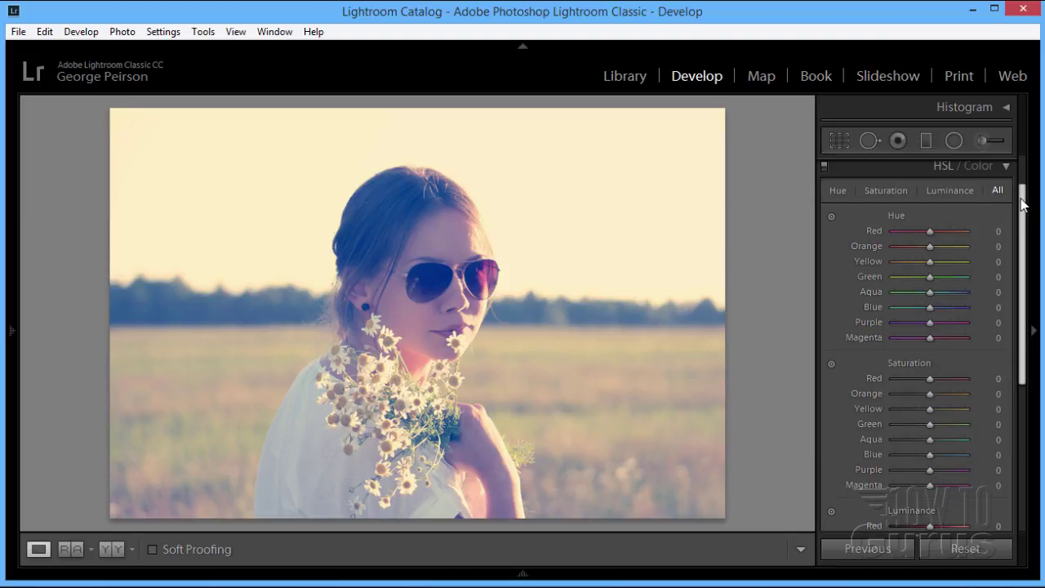
left_click_drag(1021, 196, 1021, 186)
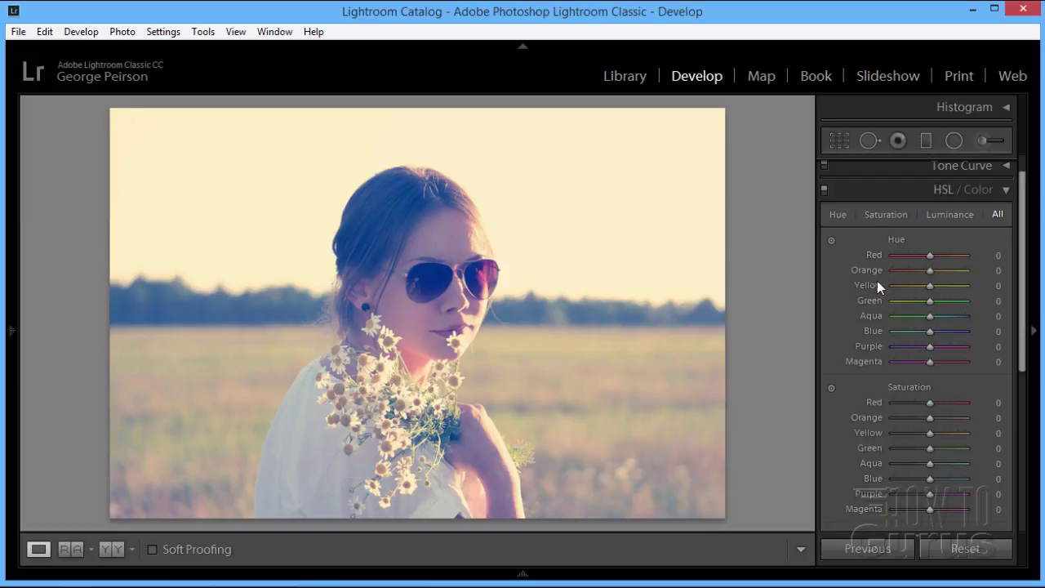
scroll(929, 283, "down", 4)
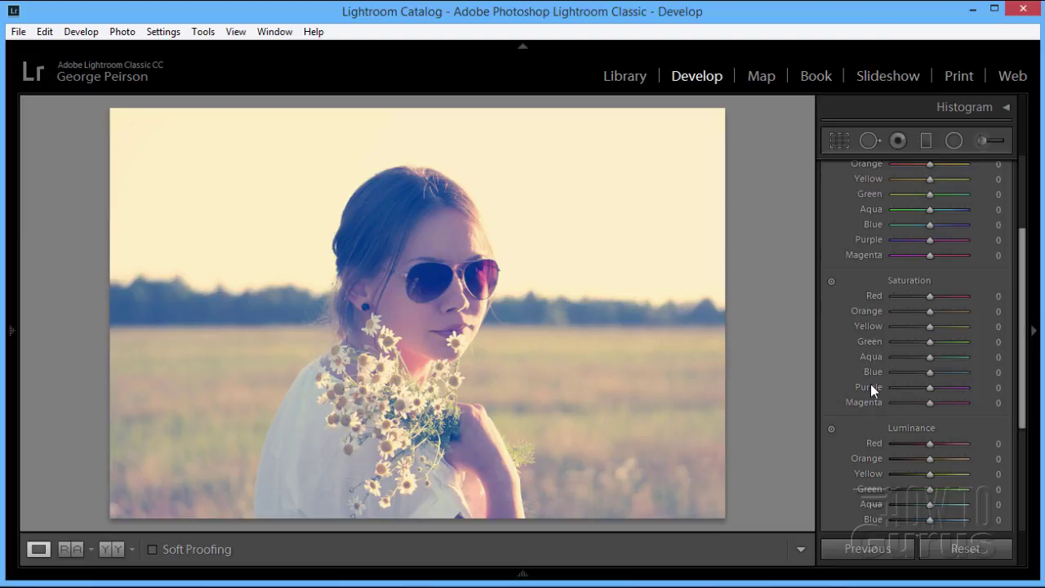
scroll(1012, 308, "down", 4)
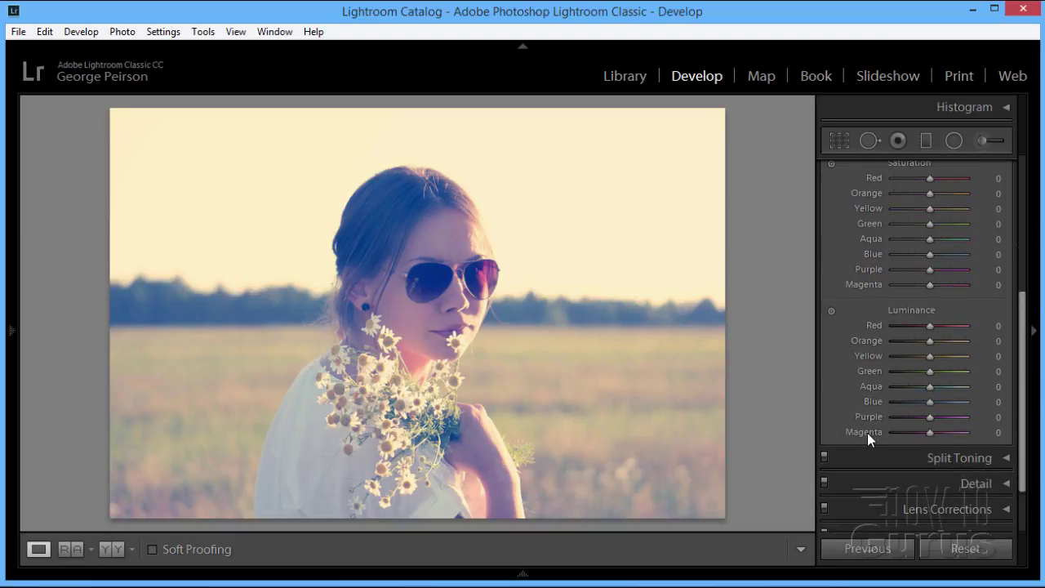
left_click_drag(1018, 367, 1021, 224)
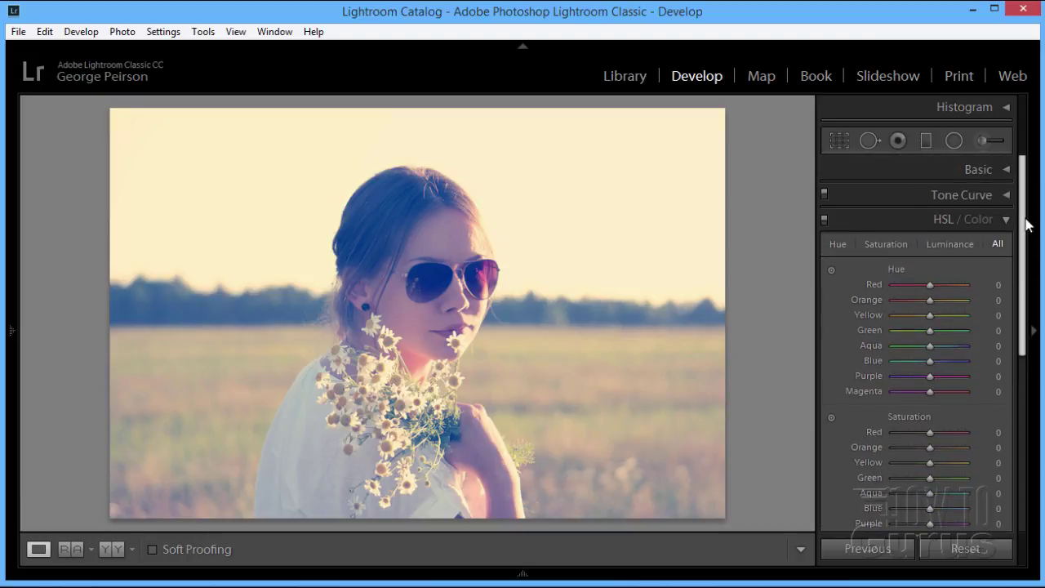
left_click(983, 222)
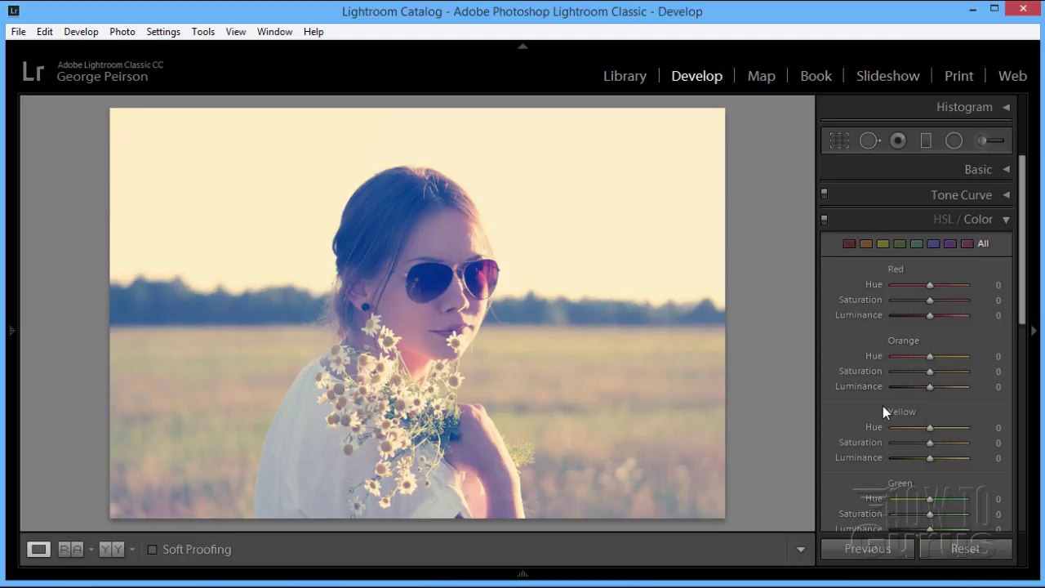
left_click(940, 220)
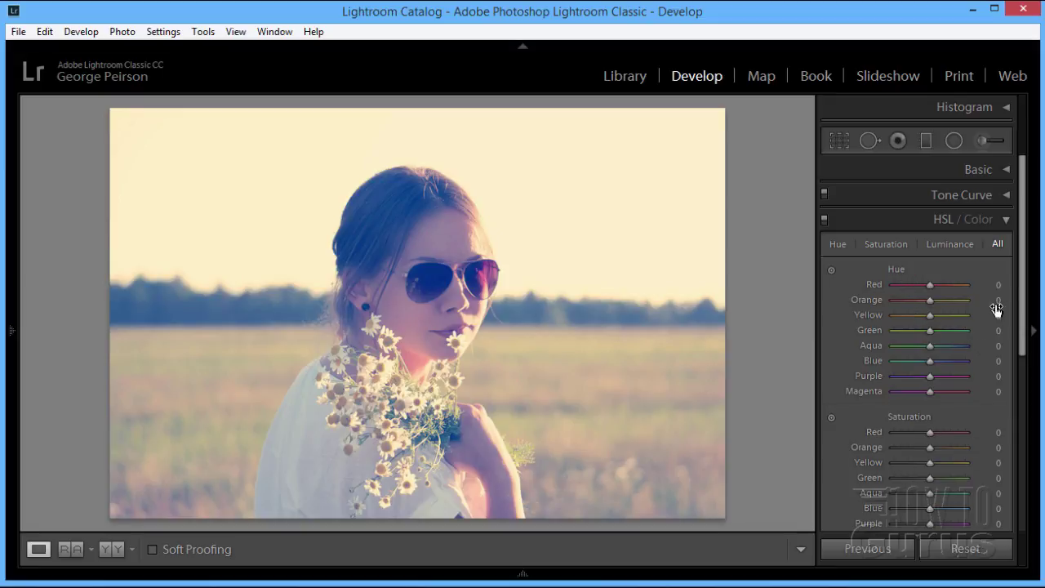
left_click(980, 221)
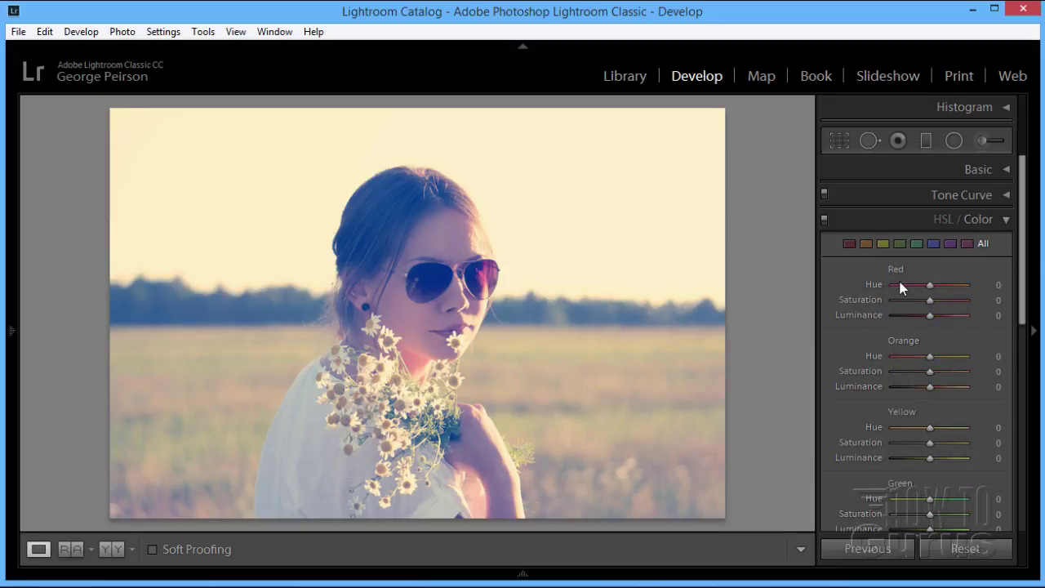
left_click(943, 220)
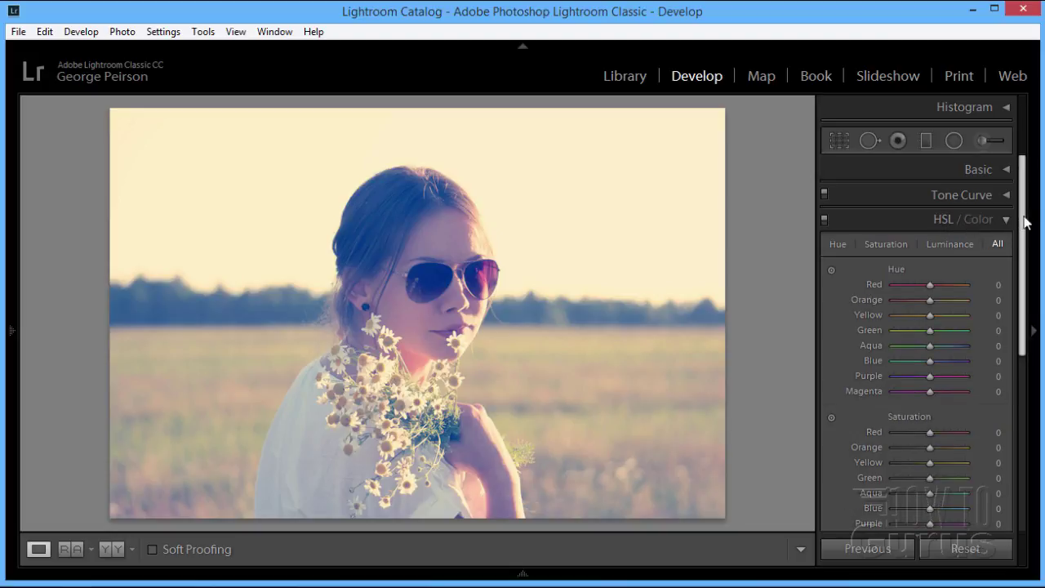
left_click(1006, 170)
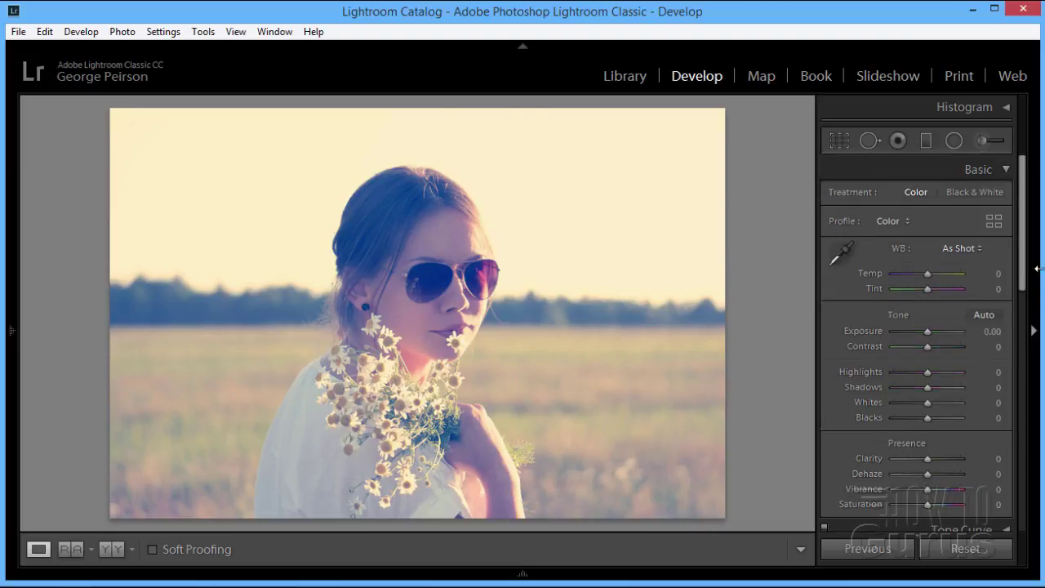
mouse_move(1026, 245)
left_mouse_down()
mouse_move(1026, 263)
mouse_move(1022, 255)
left_mouse_up()
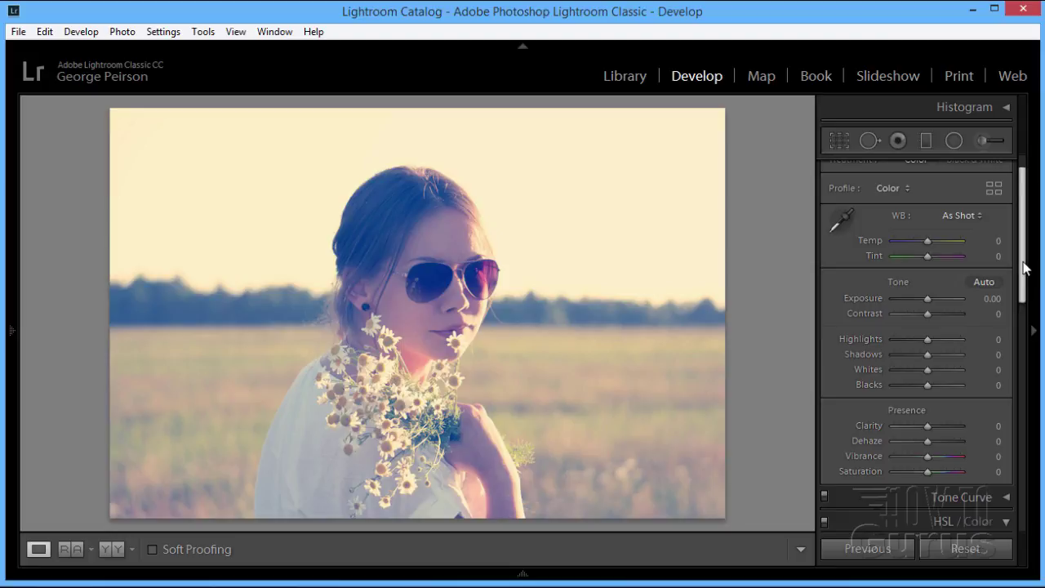
left_click_drag(1027, 267, 1026, 292)
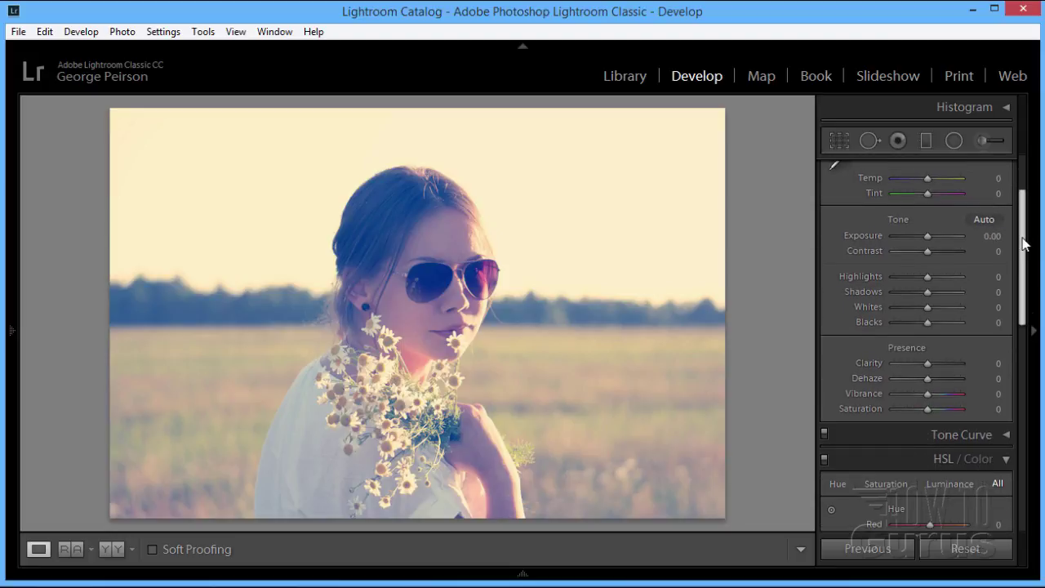
left_click_drag(1022, 239, 1018, 219)
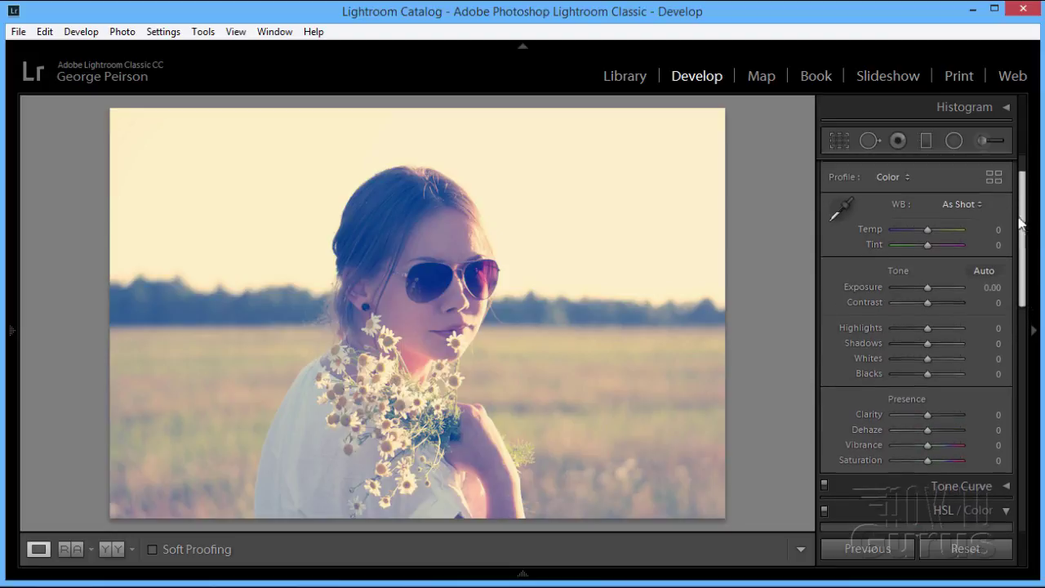
left_click(835, 215)
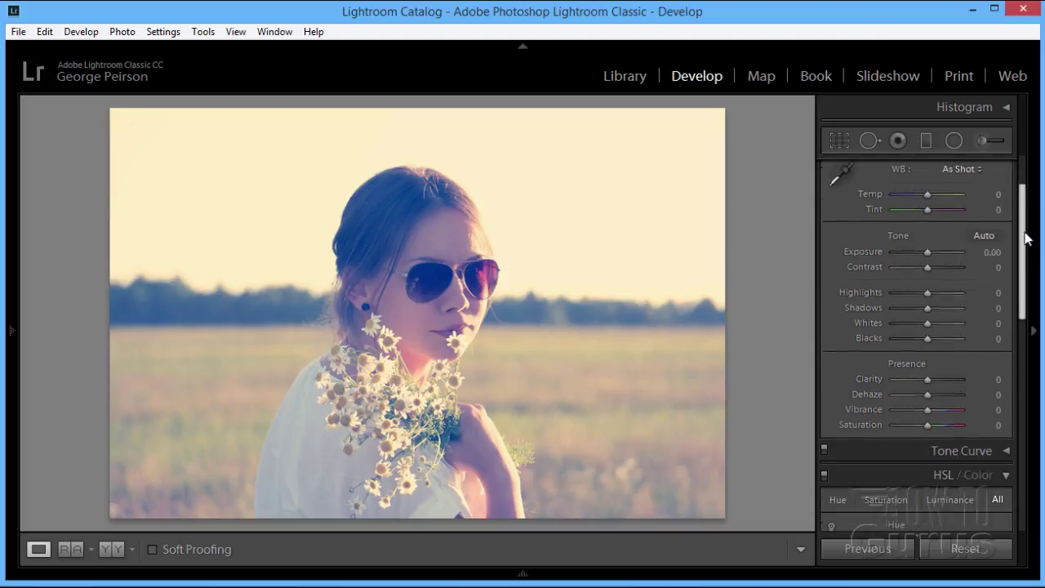
left_click_drag(1027, 224, 1027, 238)
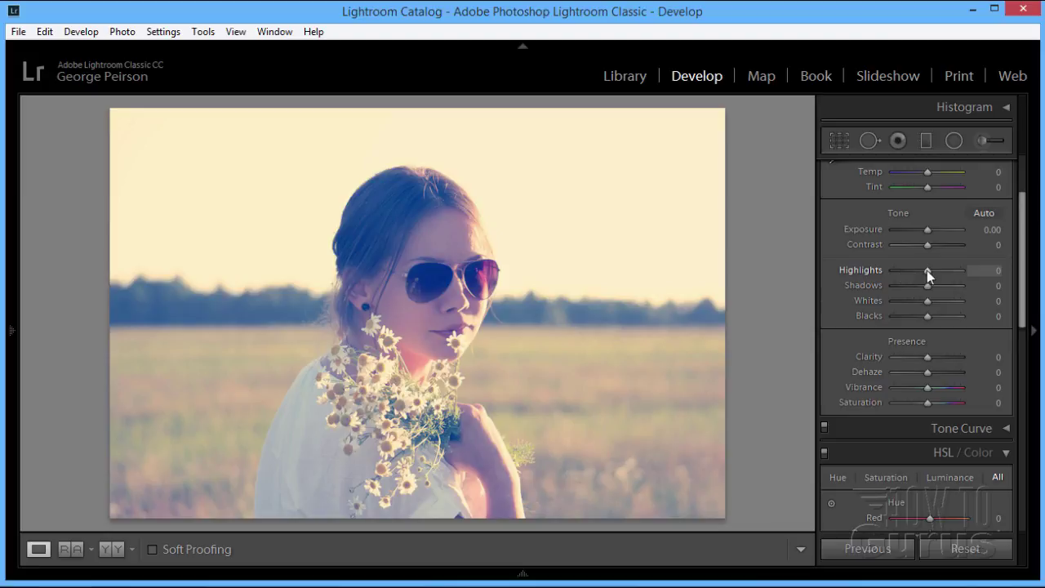
Step: Lower Basic Tone Highlights to an exact −50 using its value box
left_click_drag(926, 270, 942, 282)
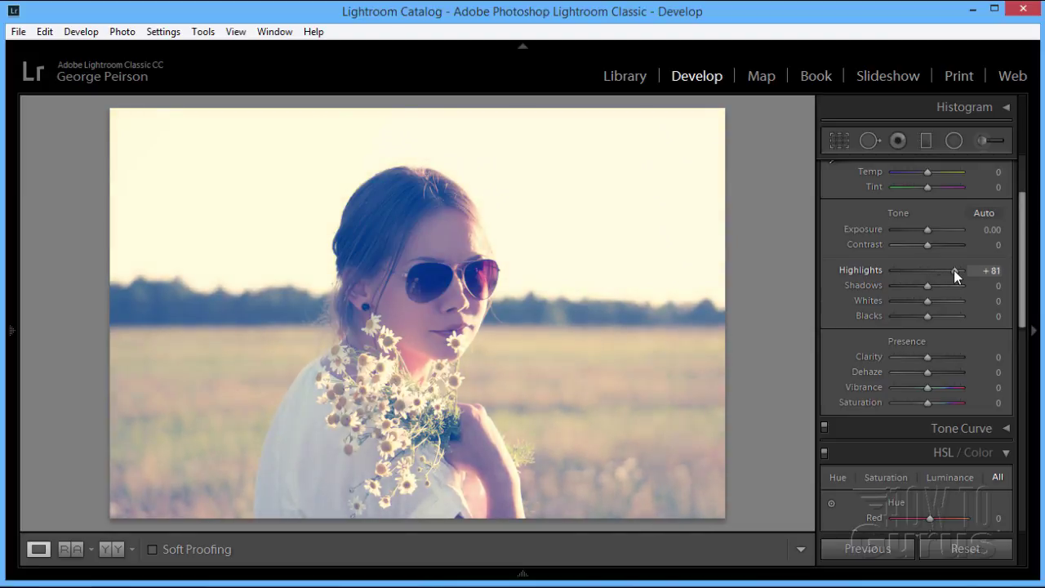
left_click_drag(954, 269, 910, 277)
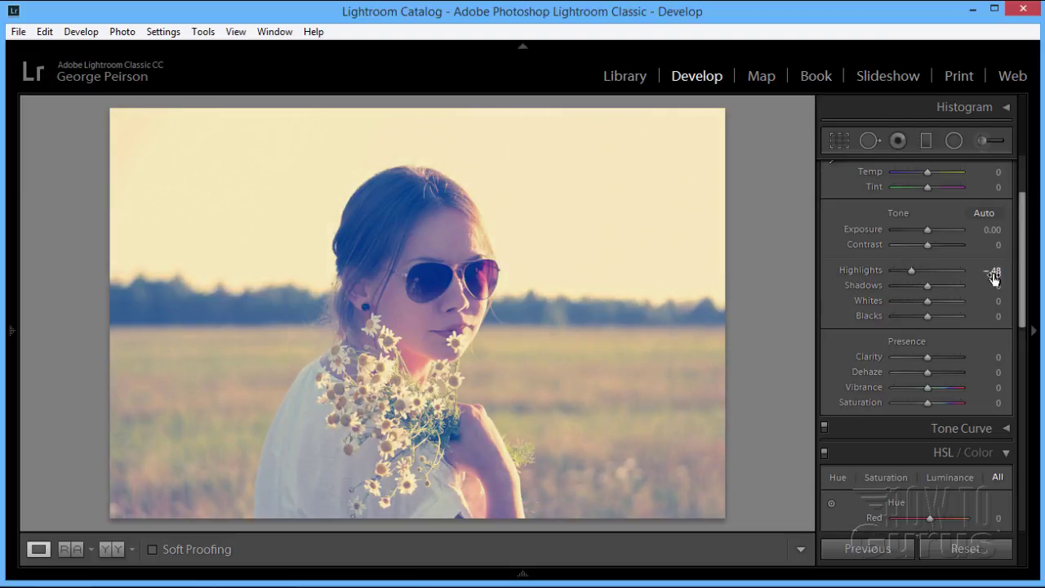
left_click(988, 270)
left_click(994, 270)
left_click_drag(990, 271, 1007, 271)
type("50")
left_click(998, 288)
double_click(996, 271)
key("Tab")
Step: Leave the Shadows box and drag Shadows fully left to −100
key("Return")
left_click_drag(929, 286, 873, 291)
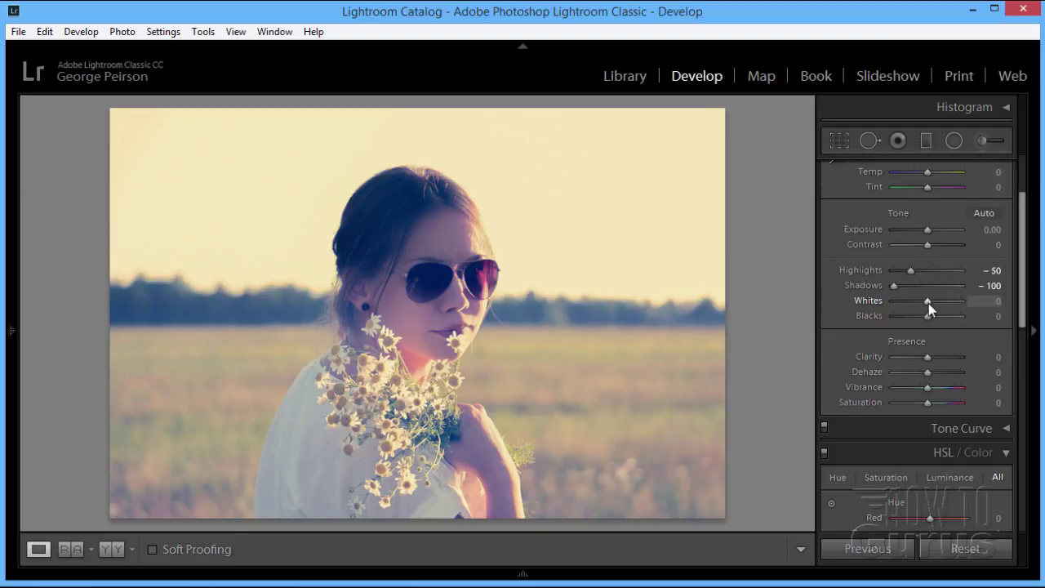
Step: Drag the Tone sliders to Whites +24 and Blacks −21
left_click_drag(930, 303, 947, 302)
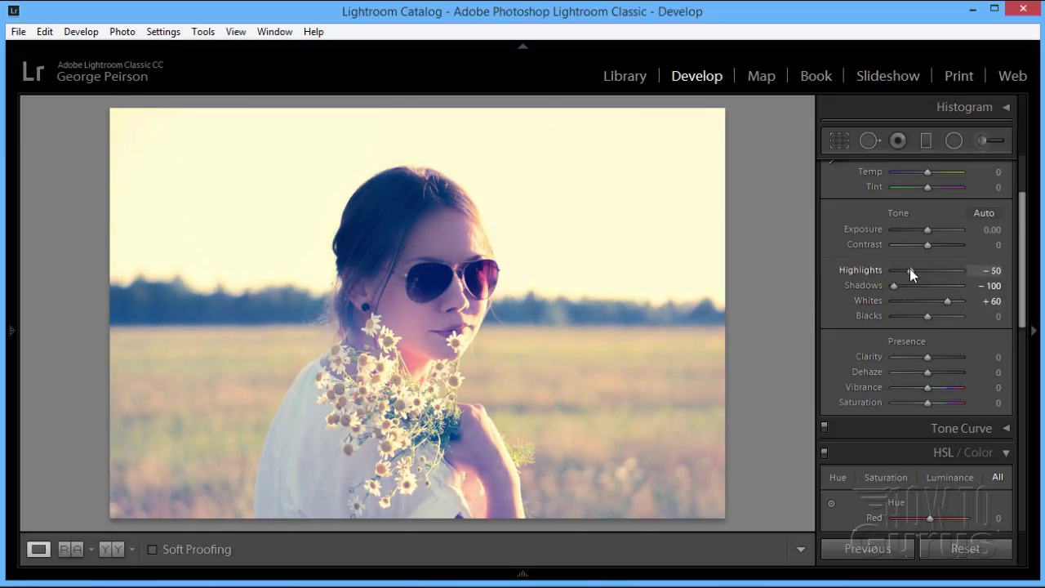
left_click_drag(949, 302, 937, 305)
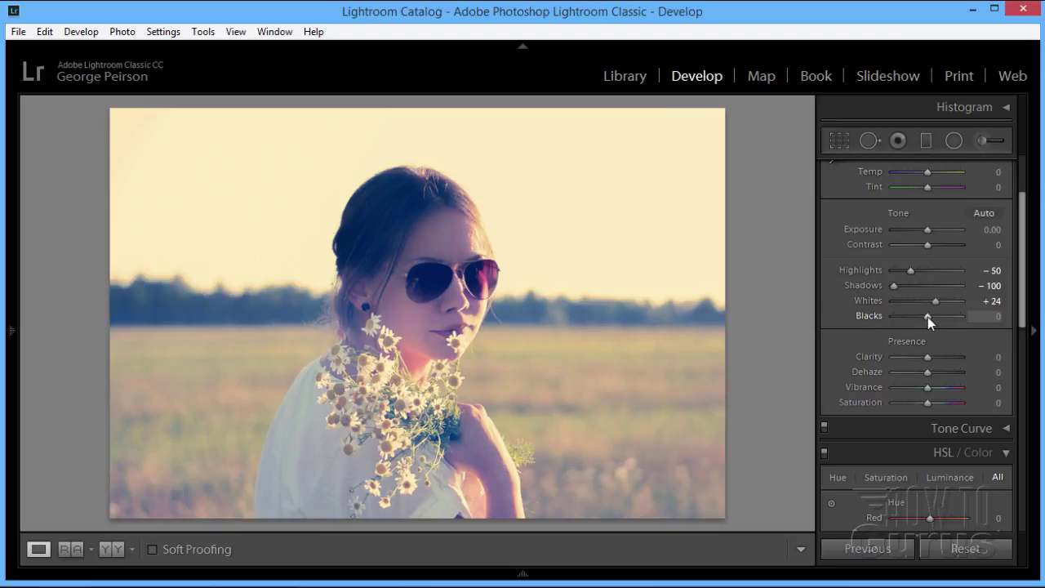
mouse_move(927, 315)
left_mouse_down()
mouse_move(911, 317)
mouse_move(974, 320)
mouse_move(919, 316)
left_mouse_up()
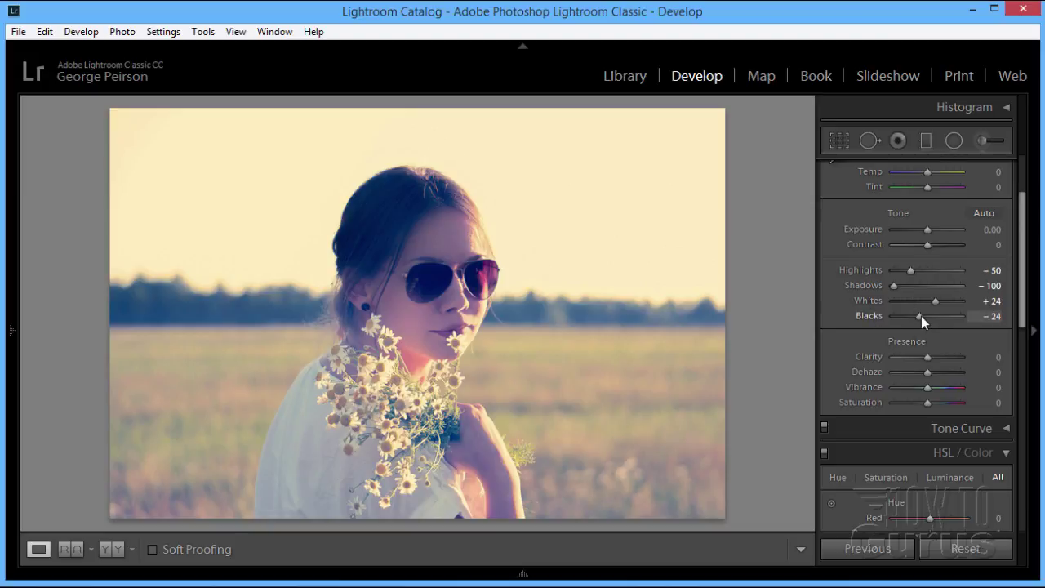
left_click_drag(922, 317, 921, 317)
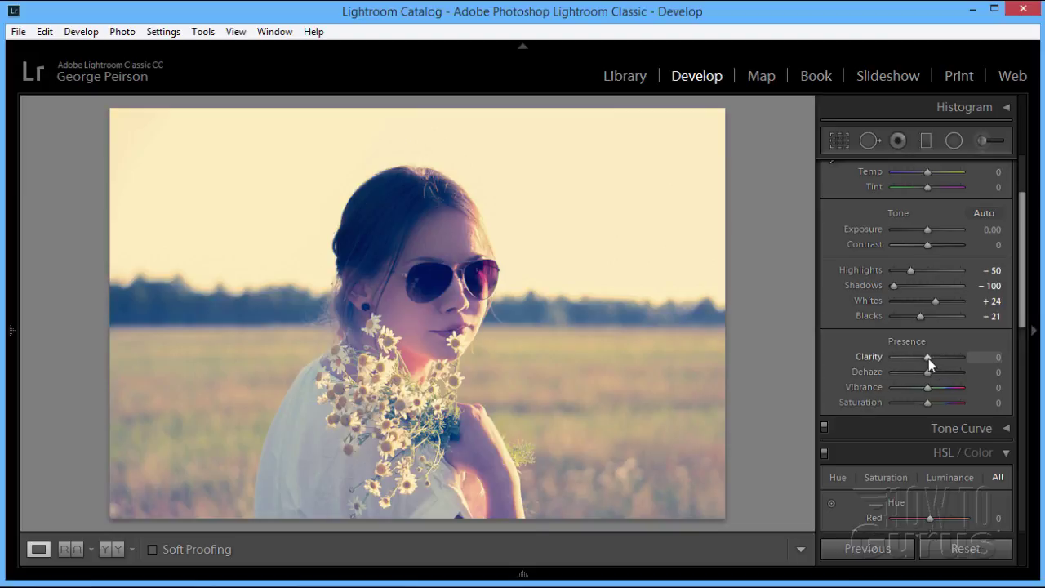
Step: Drag the Presence Clarity slider up and settle it at +62
left_click_drag(928, 358, 948, 356)
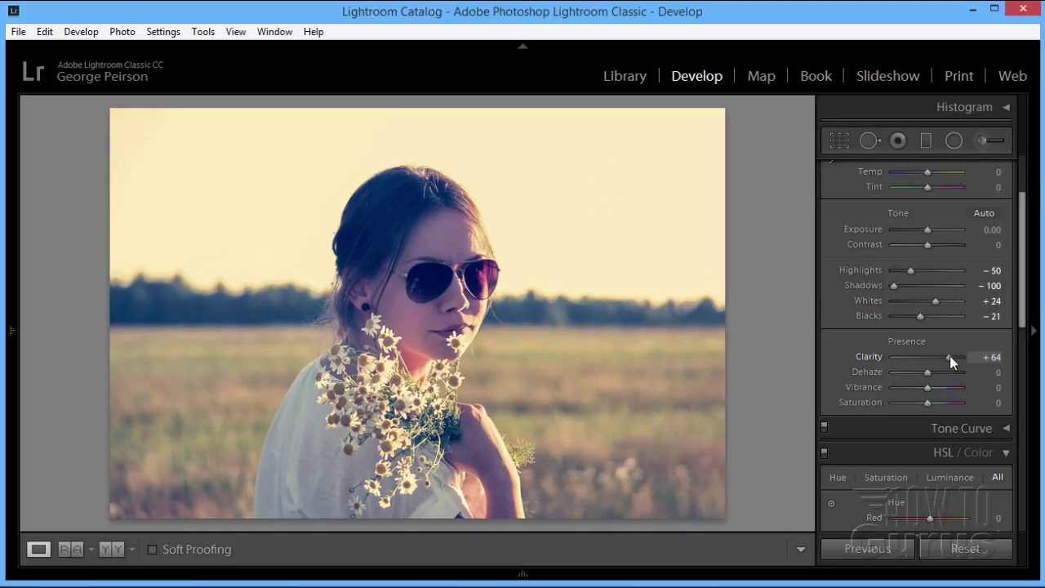
left_click_drag(949, 355, 948, 355)
Step: Collapse the Basic panel and scroll the right panel to the HSL / Color controls
scroll(1022, 304, "up", 3)
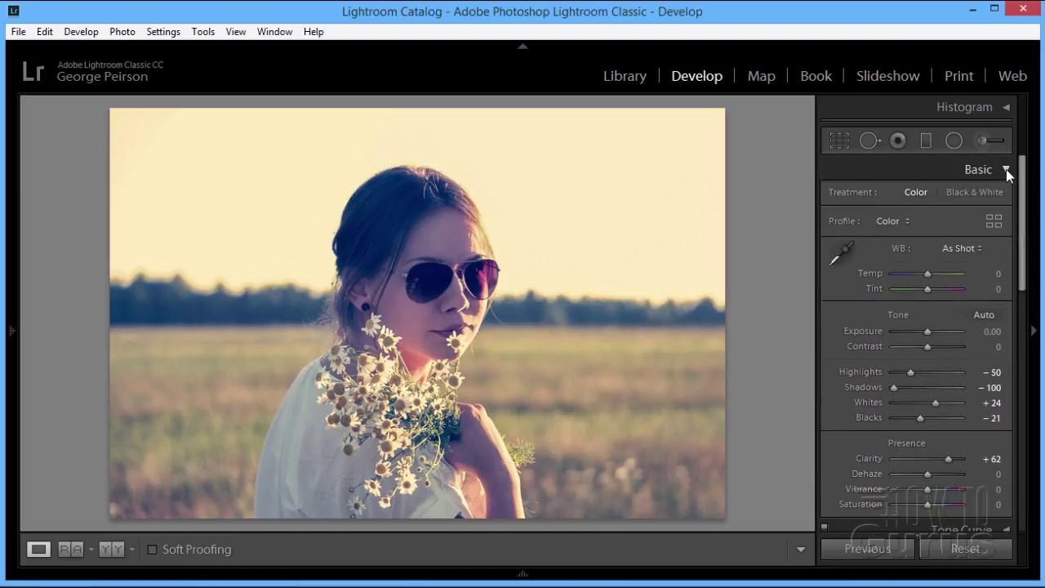
left_click(1005, 169)
scroll(970, 229, "down", 1)
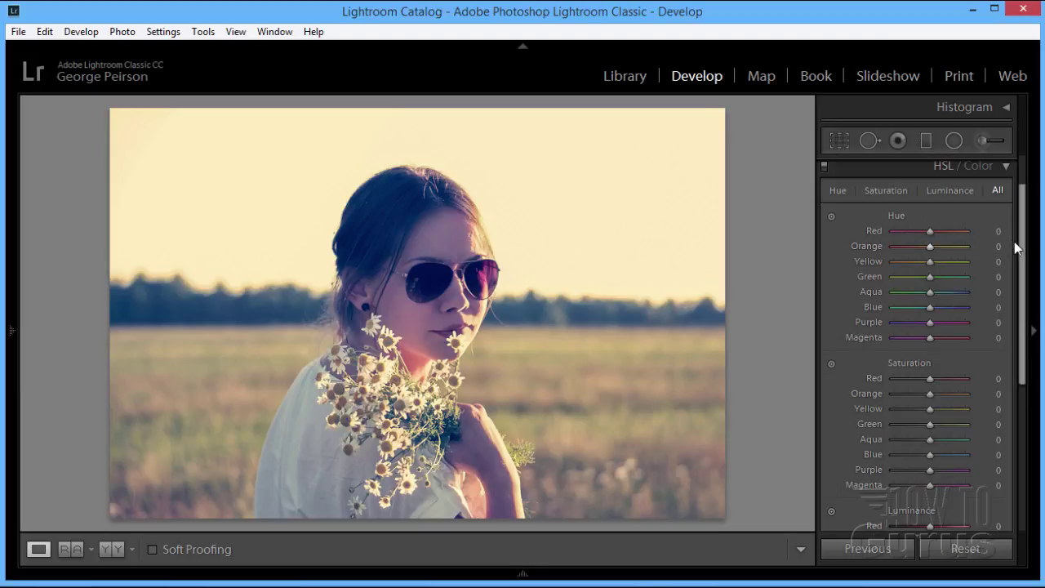
left_click_drag(1023, 249, 1032, 221)
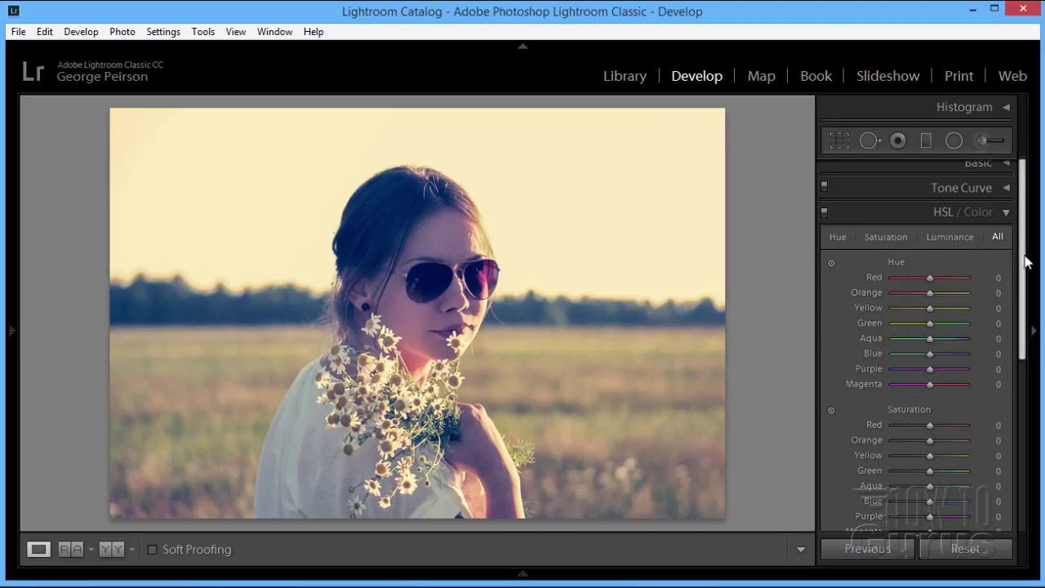
scroll(892, 336, "down", 2)
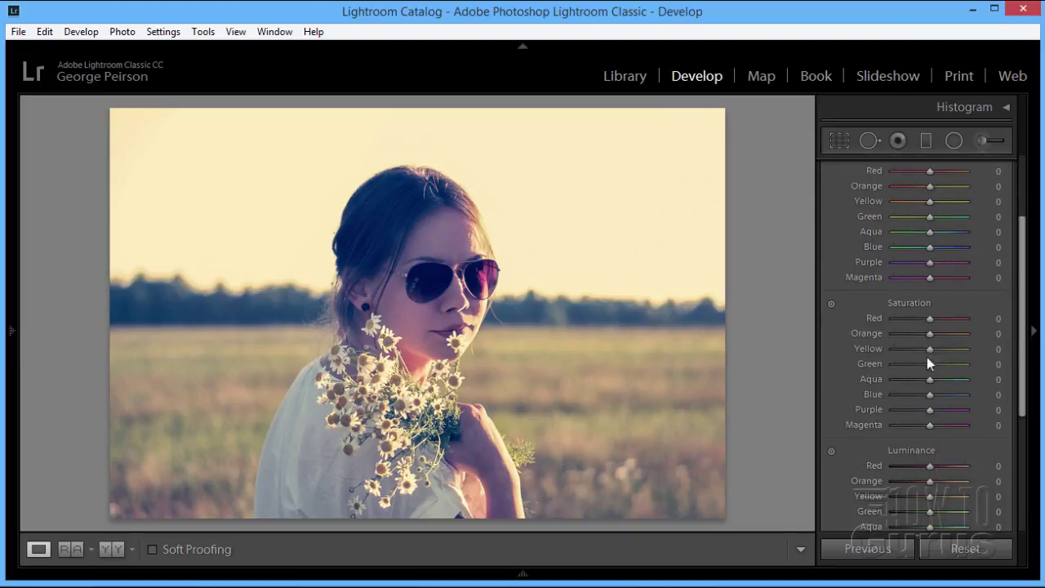
left_click_drag(1025, 258, 1026, 342)
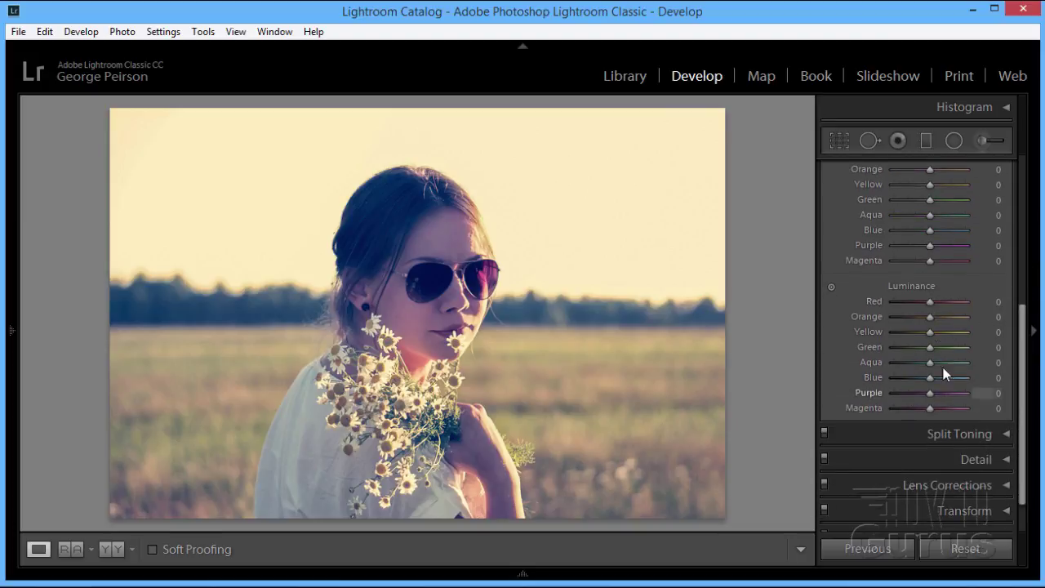
scroll(1030, 359, "up", 1)
scroll(1031, 366, "up", 4)
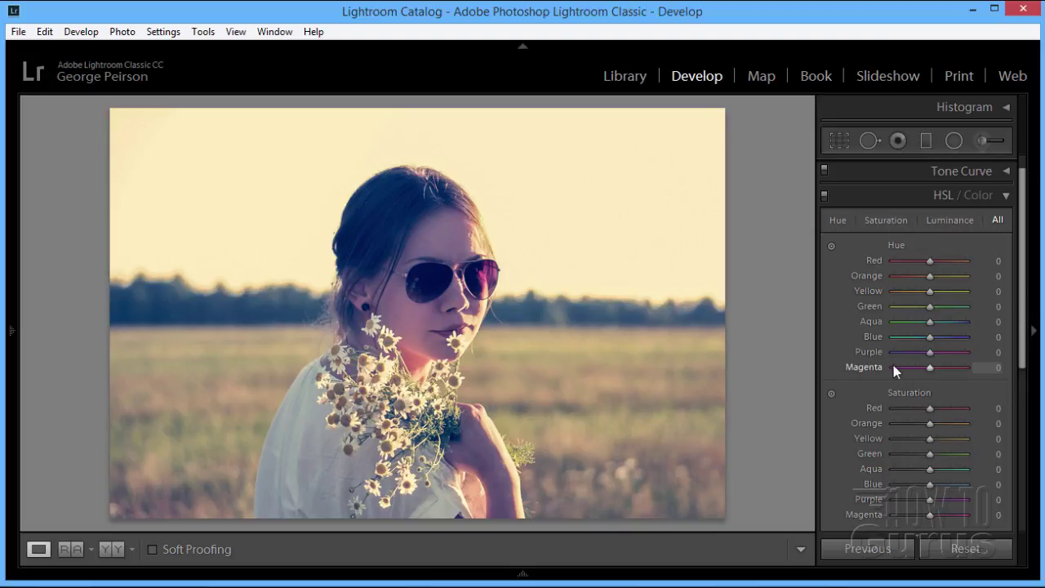
mouse_move(1021, 261)
left_mouse_down()
mouse_move(1026, 374)
mouse_move(1029, 253)
mouse_move(1029, 266)
left_mouse_up()
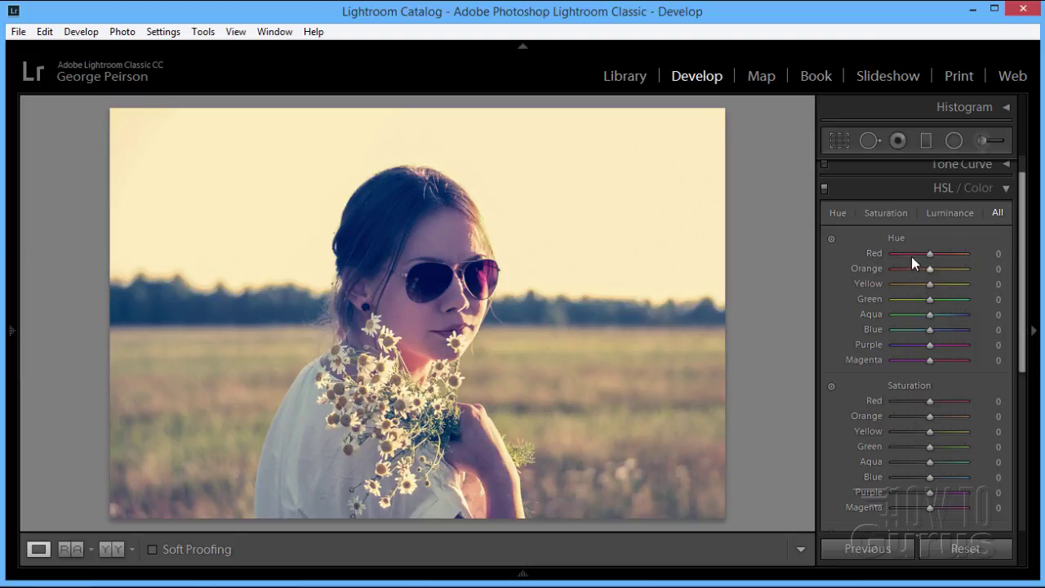
key("shift+Up")
key("shift+Up")
key("shift+Up")
key("shift+Up")
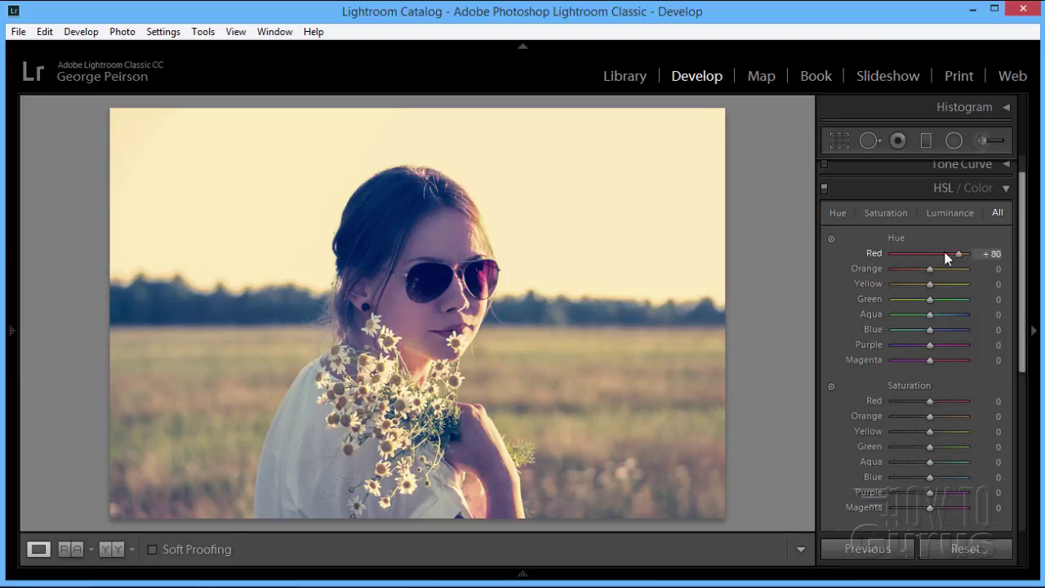
left_click_drag(929, 252, 852, 260)
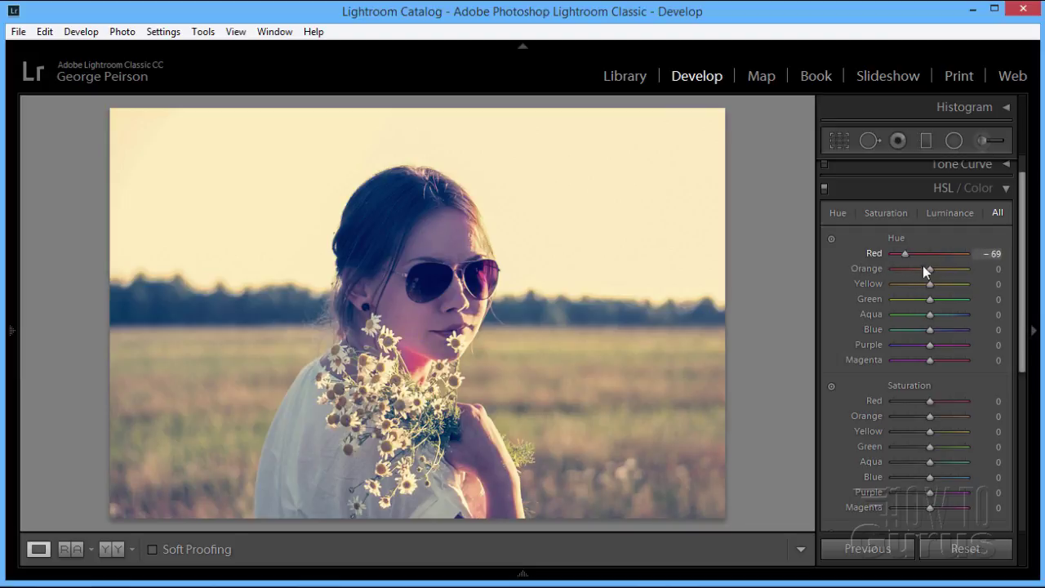
left_click_drag(936, 266, 882, 270)
left_click(997, 260)
type("0")
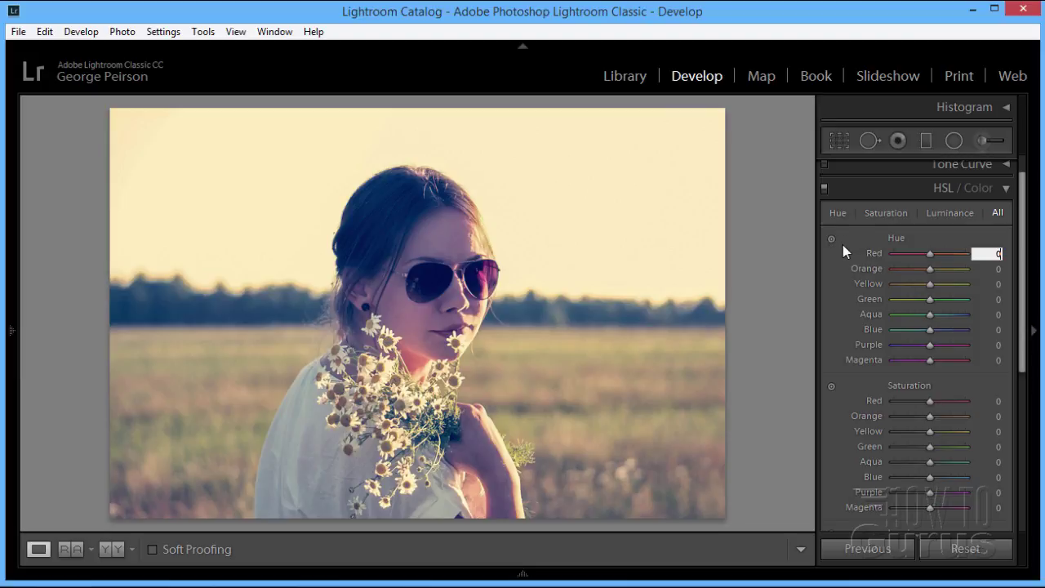
Step: Activate the Hue Targeted Adjustment Tool in the HSL panel
left_click(831, 239)
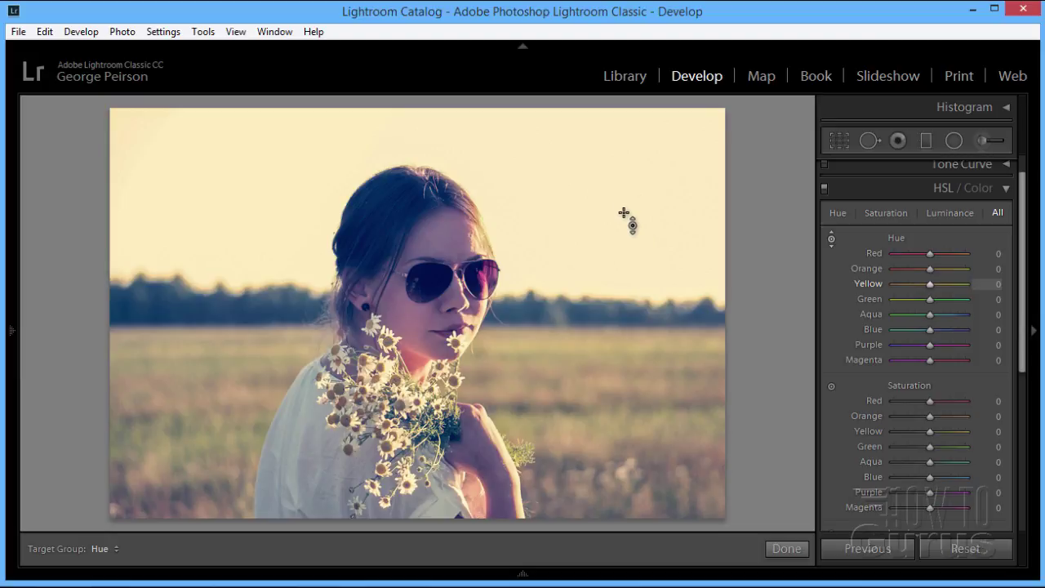
Step: Drag on the sky with the Hue targeted tool until Yellow Hue reaches −40
left_click_drag(613, 214, 613, 237)
mouse_move(622, 218)
left_mouse_down()
mouse_move(622, 273)
mouse_move(622, 110)
mouse_move(622, 223)
left_mouse_up()
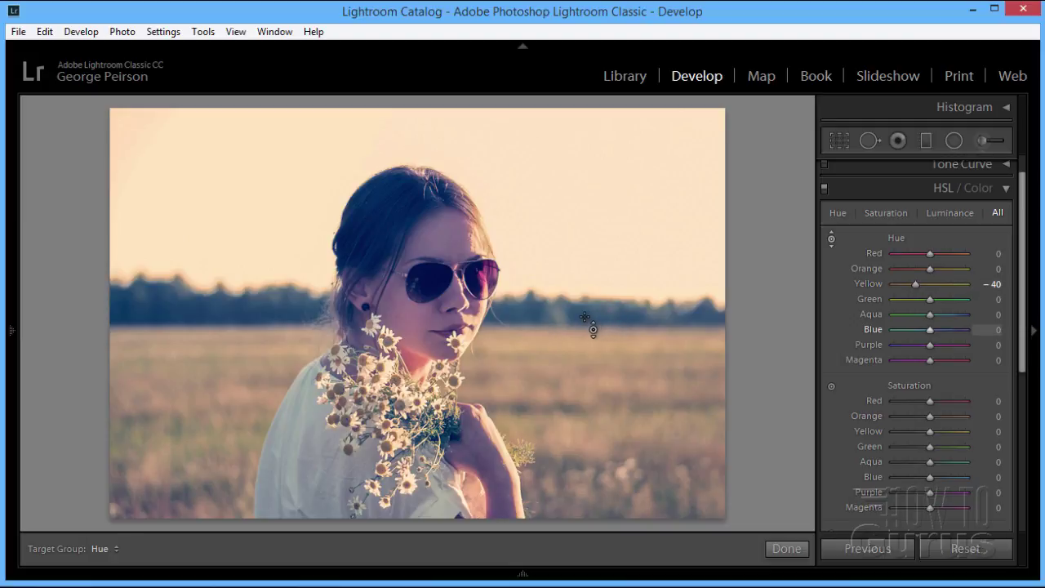
Step: Set Blue Hue to +42 by dragging on the tree line, then retype Yellow Hue as −40
left_click_drag(593, 328, 592, 294)
mouse_move(204, 302)
left_mouse_down()
mouse_move(204, 351)
mouse_move(204, 314)
left_mouse_up()
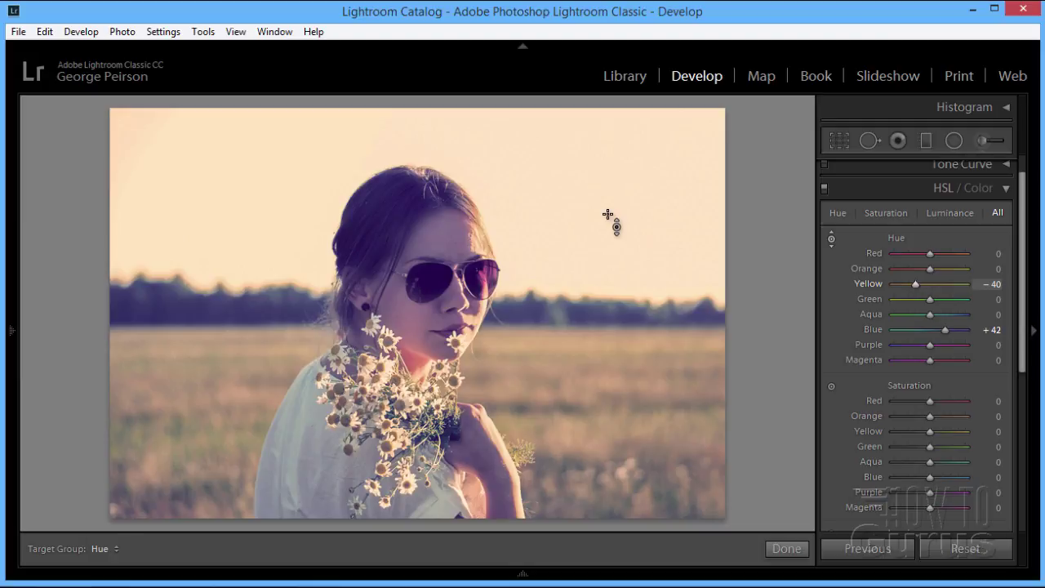
left_click_drag(608, 215, 484, 204)
left_click(995, 285)
double_click(996, 284)
type("40")
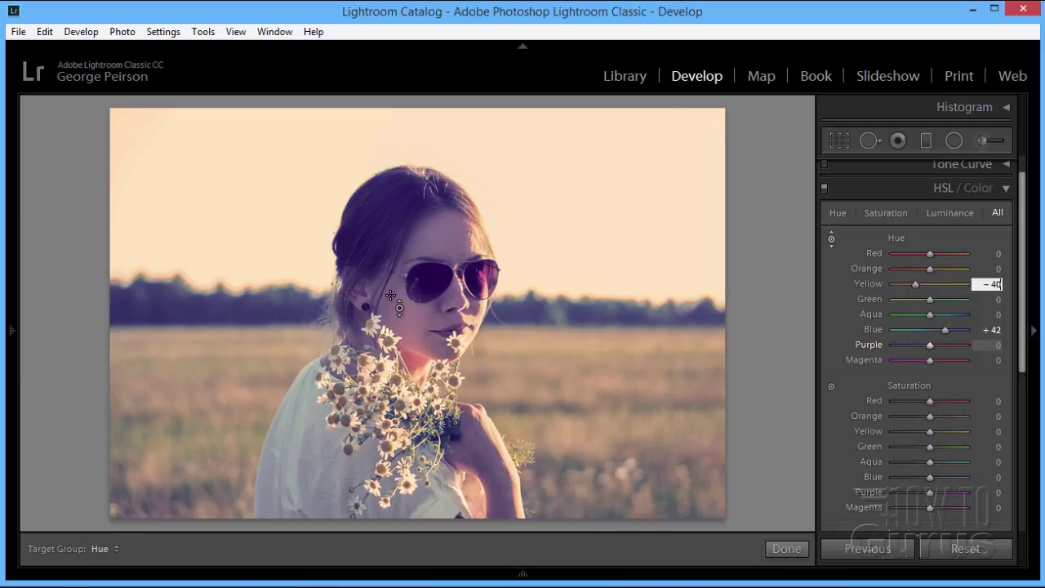
Step: Drag on the hair to set Purple hue +29, then on the chin to settle Red hue at +2
mouse_move(390, 295)
left_mouse_down()
mouse_move(390, 272)
mouse_move(391, 328)
mouse_move(390, 301)
left_mouse_up()
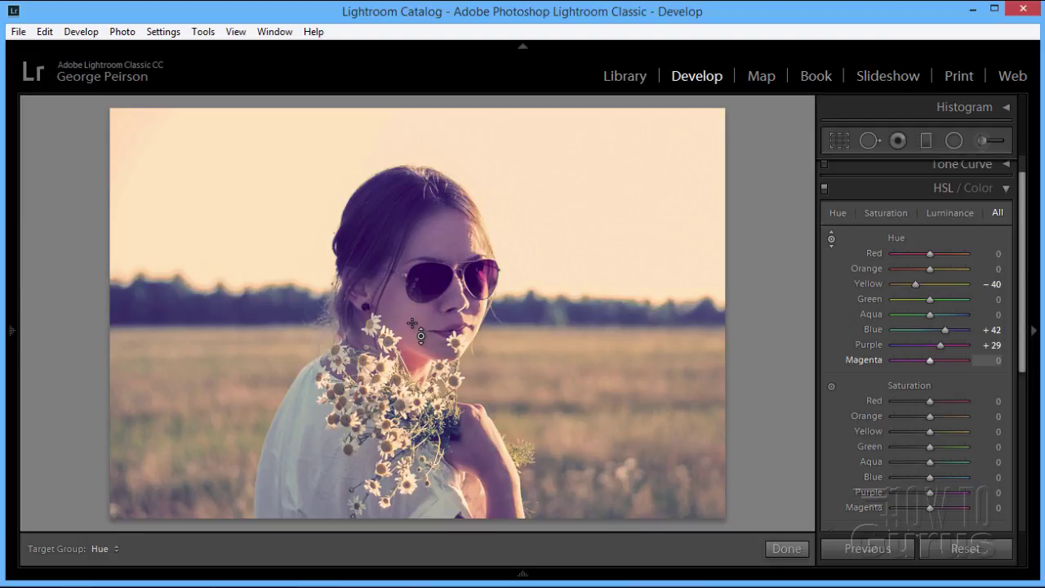
left_click_drag(413, 324, 412, 318)
key("Up")
key("Up")
key("Up")
key("Up")
key("Down")
key("Down")
key("Down")
key("Up")
key("Up")
key("Down")
key("Down")
key("Down")
key("Down")
mouse_move(401, 330)
left_mouse_down()
mouse_move(402, 305)
mouse_move(402, 330)
left_mouse_up()
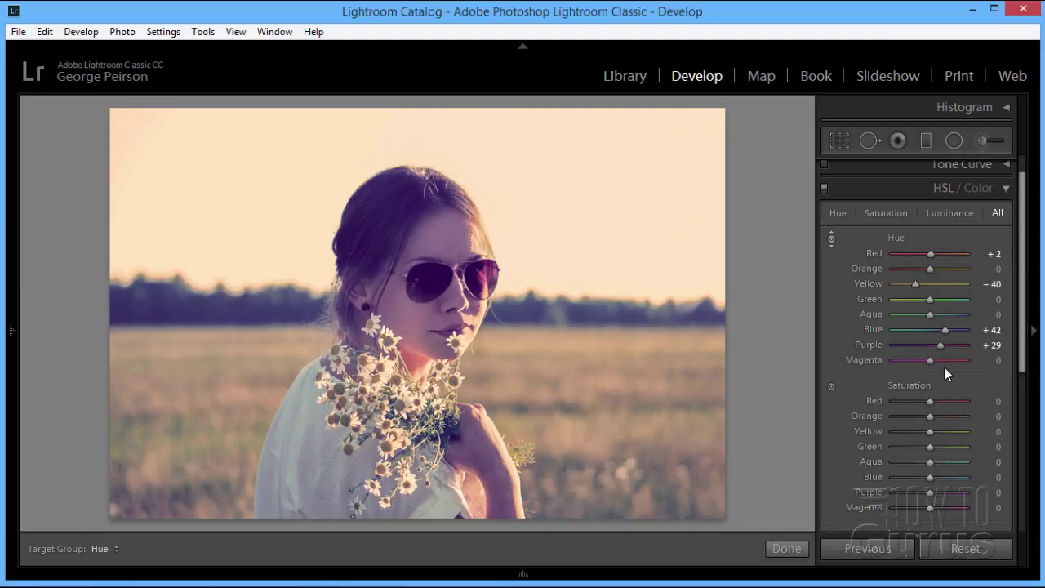
Step: Move the HSL Magenta hue slider to +27 and bring the Saturation section into view
mouse_move(929, 360)
left_mouse_down()
mouse_move(947, 362)
mouse_move(929, 370)
mouse_move(938, 367)
left_mouse_up()
left_click_drag(1024, 265, 1023, 343)
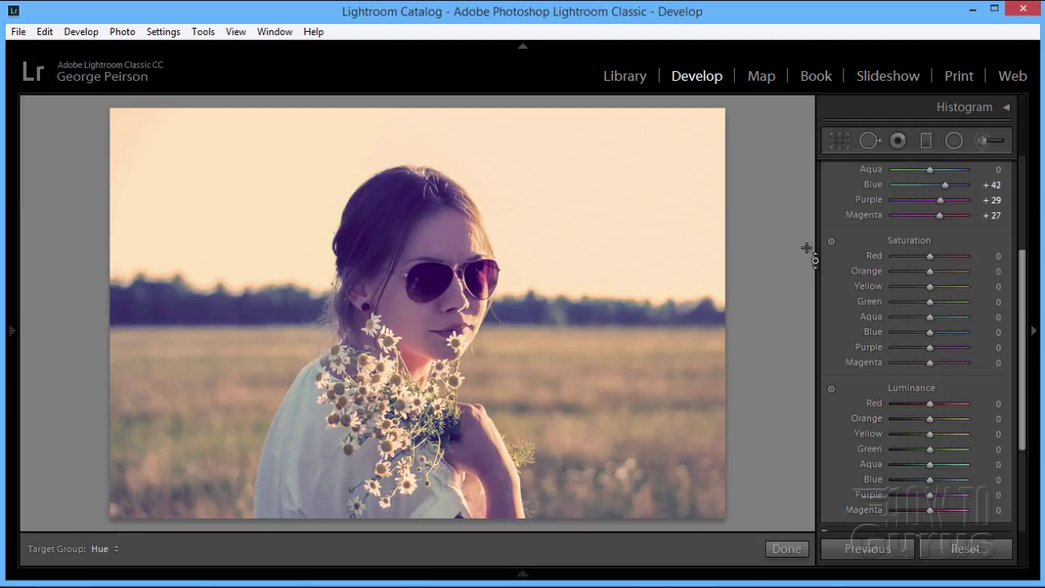
Step: Switch the targeted adjustment to Saturation and drag the sky to reach Yellow +69
left_click(831, 241)
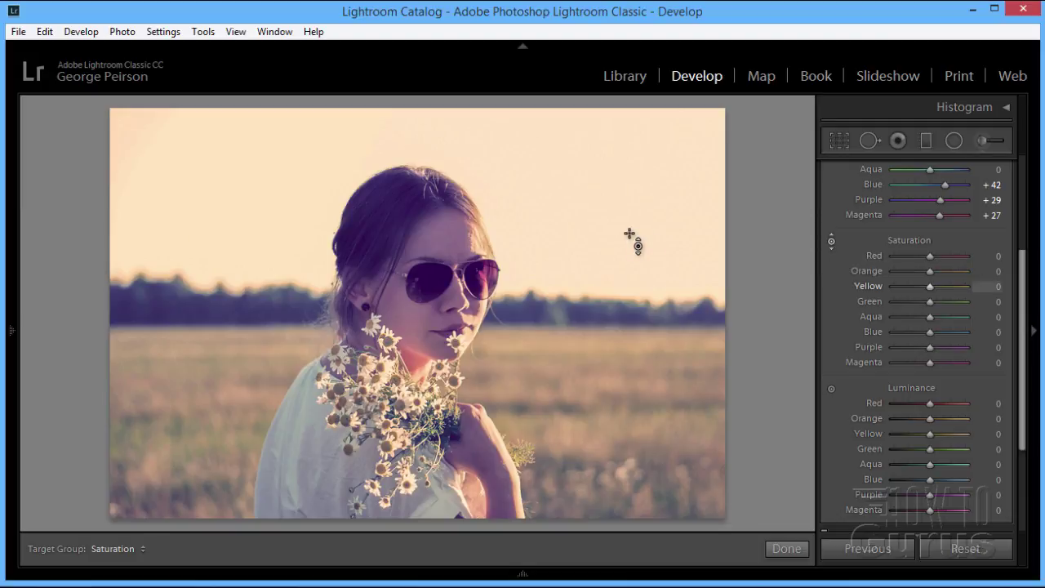
left_click_drag(603, 219, 612, 240)
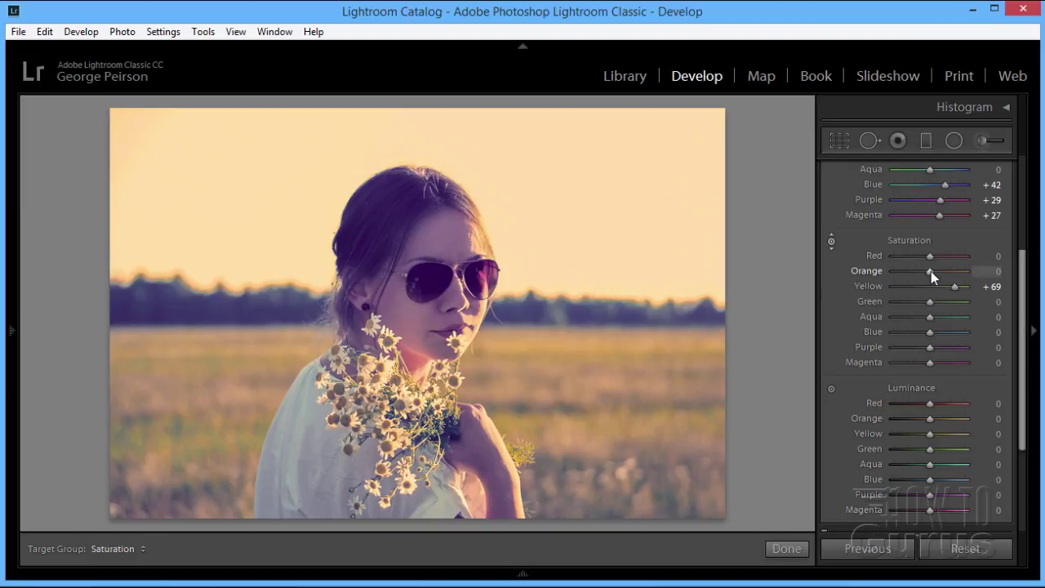
Step: Set Orange saturation to +49 and Blue saturation to -31 with the HSL sliders
left_click_drag(931, 271, 947, 270)
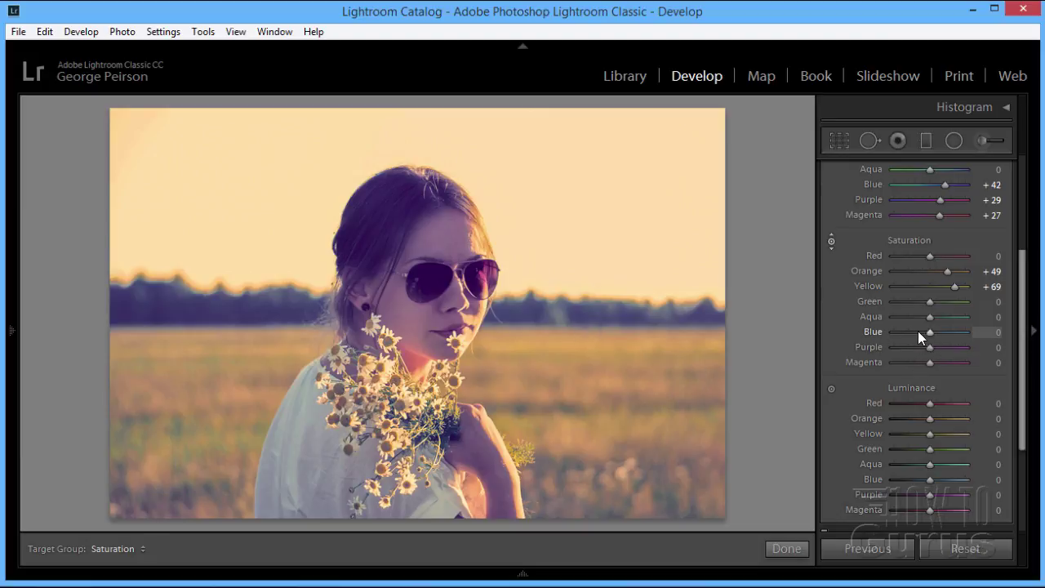
mouse_move(928, 333)
left_mouse_down()
mouse_move(894, 340)
mouse_move(940, 334)
mouse_move(919, 335)
left_mouse_up()
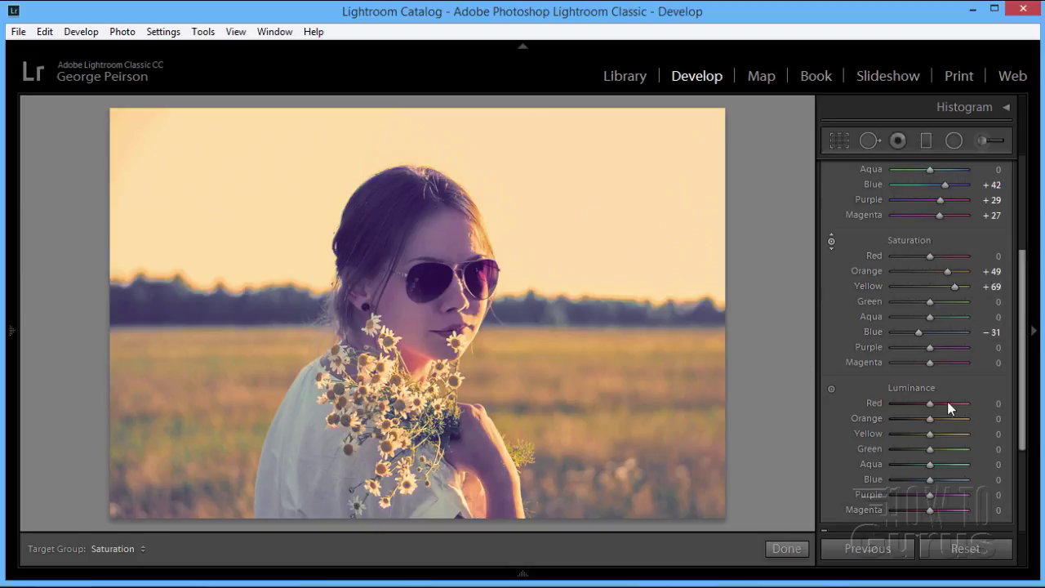
Step: In the Luminance section, pull the Yellow slider back from +100 to about +7
left_click(831, 389)
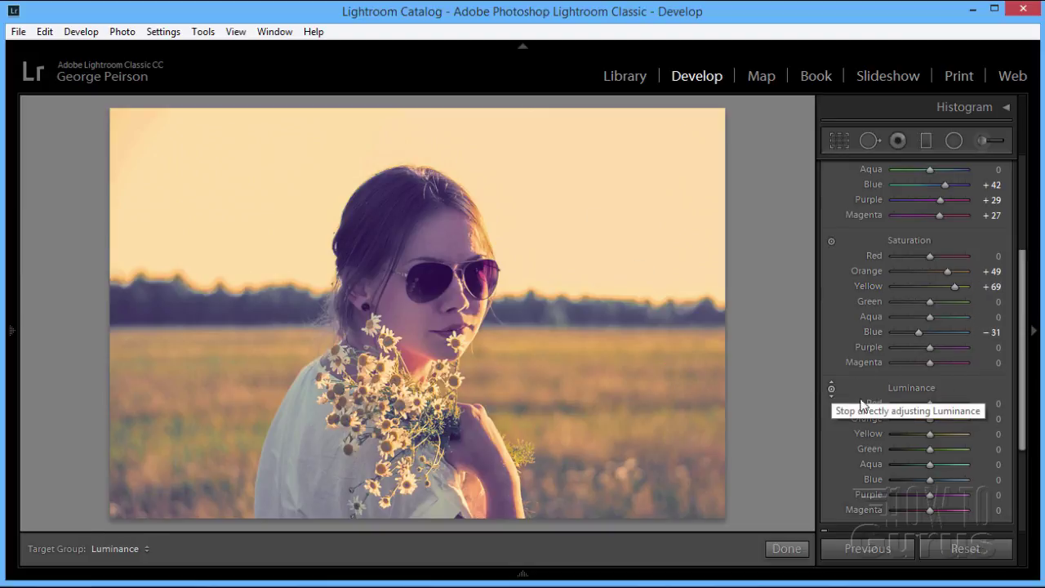
scroll(1024, 375, "down", 2)
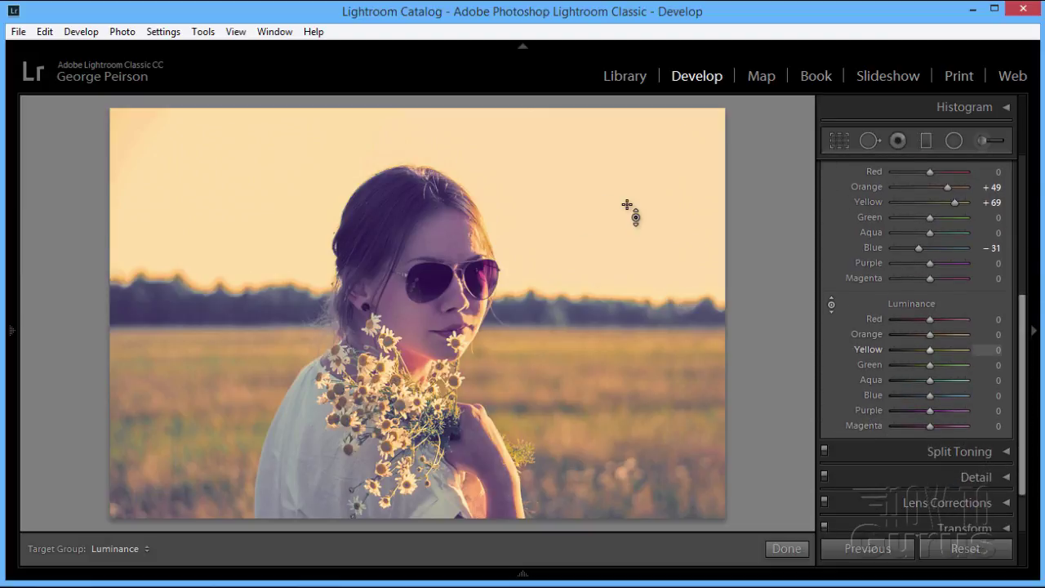
left_click(831, 306)
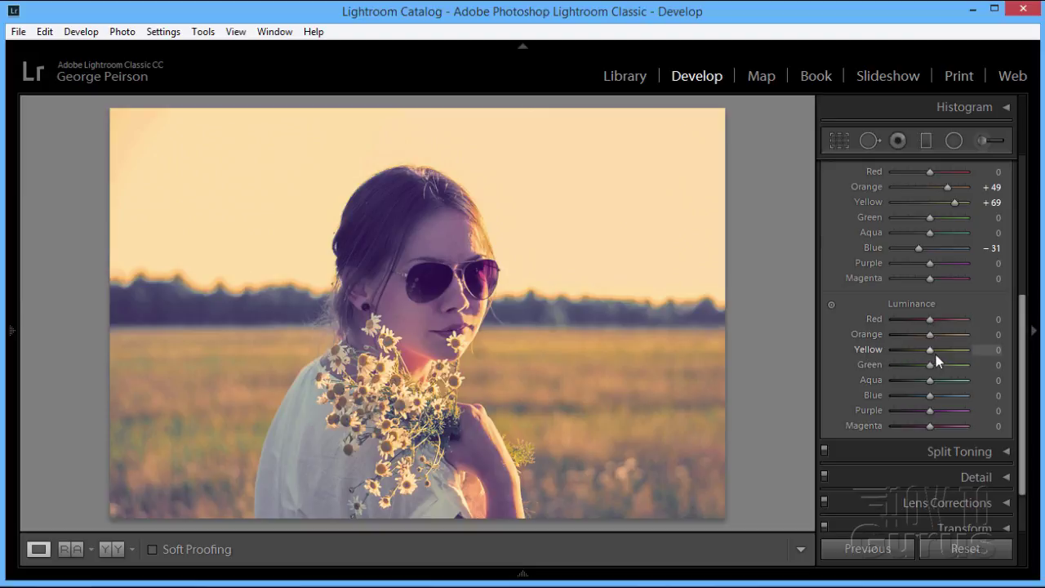
left_click_drag(929, 348, 930, 349)
left_click_drag(932, 352, 975, 349)
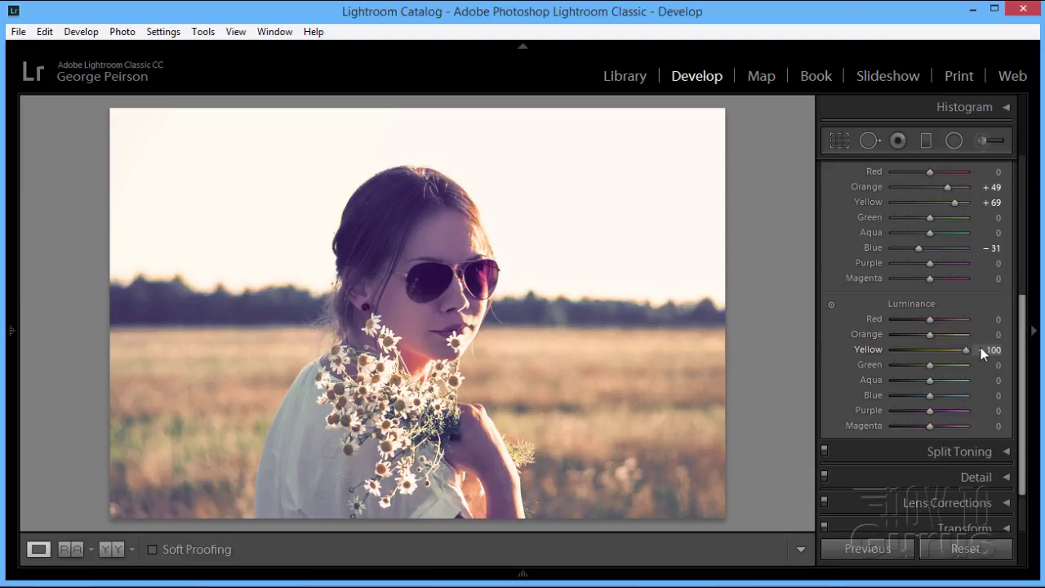
left_click_drag(978, 349, 928, 364)
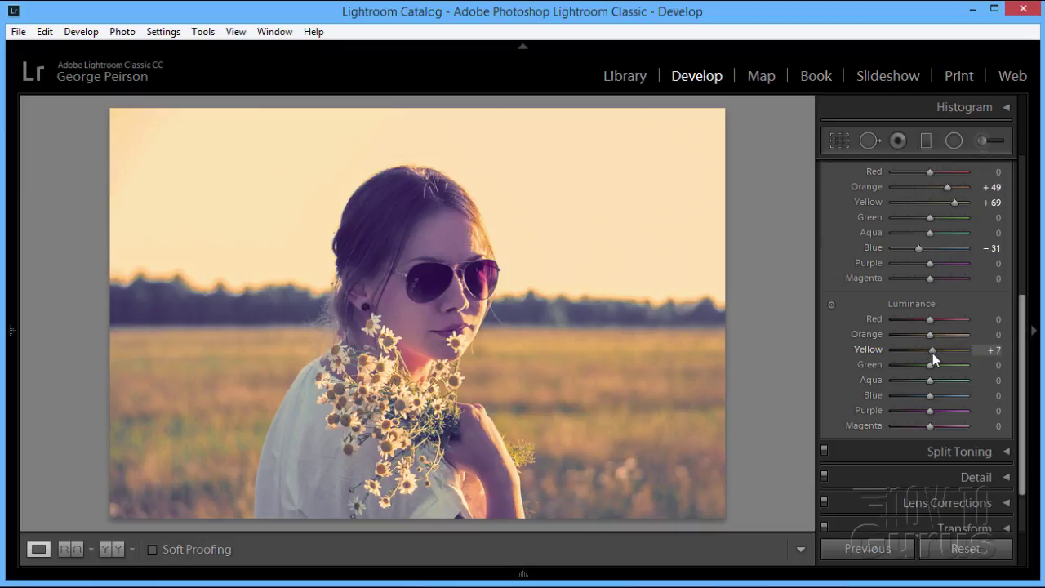
left_click_drag(933, 352, 932, 354)
left_click_drag(1025, 375, 1025, 243)
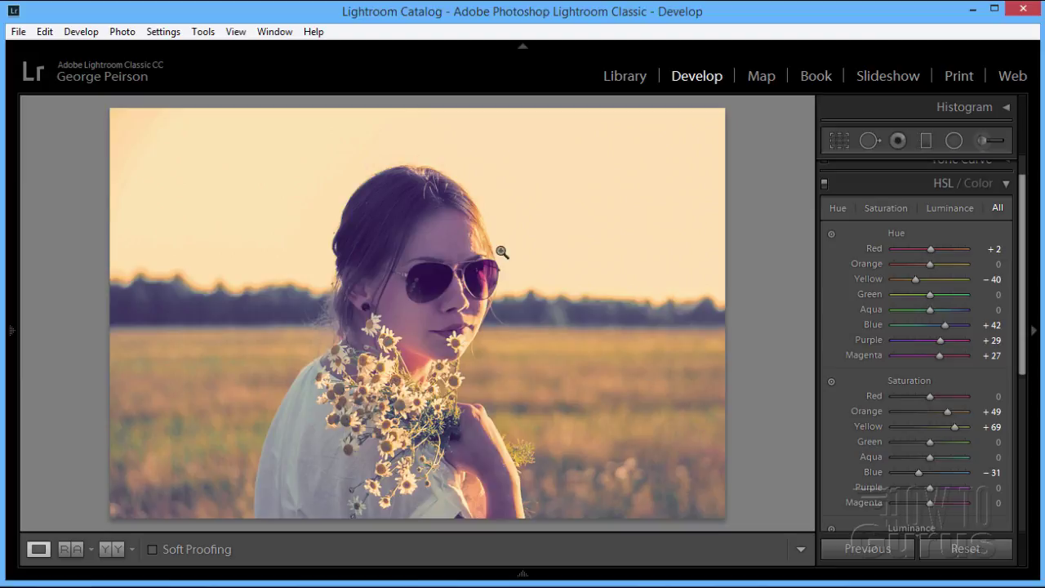
Step: Switch to the Y|Y Before & After view to compare the original and warmed portrait
left_click(114, 550)
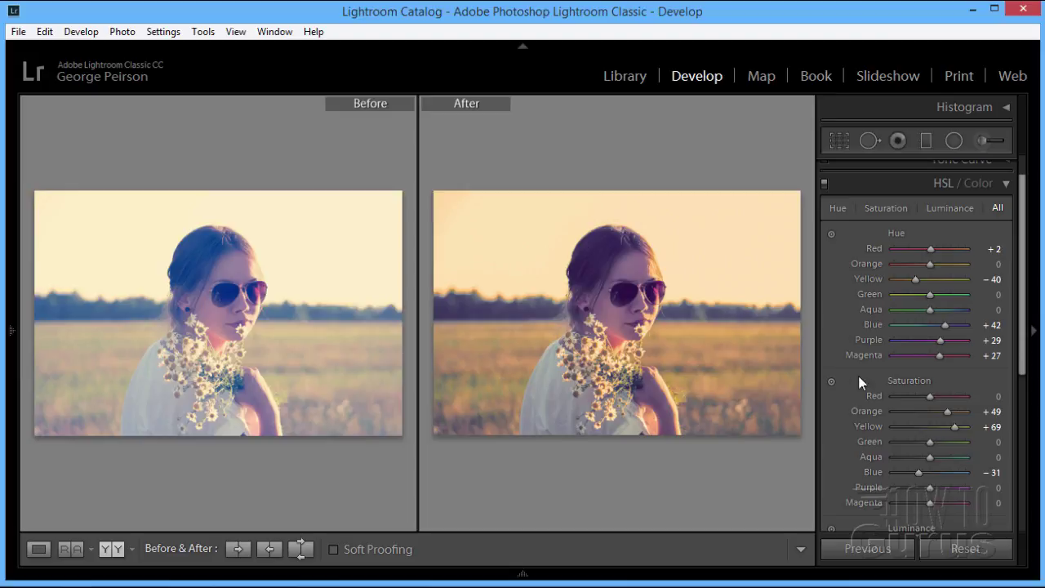
scroll(1025, 349, "up", 2)
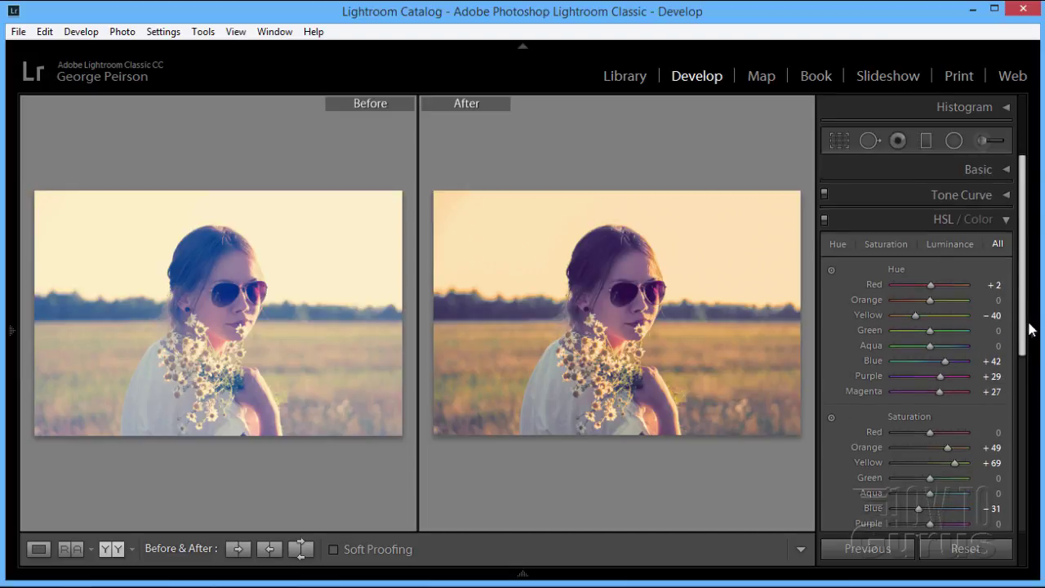